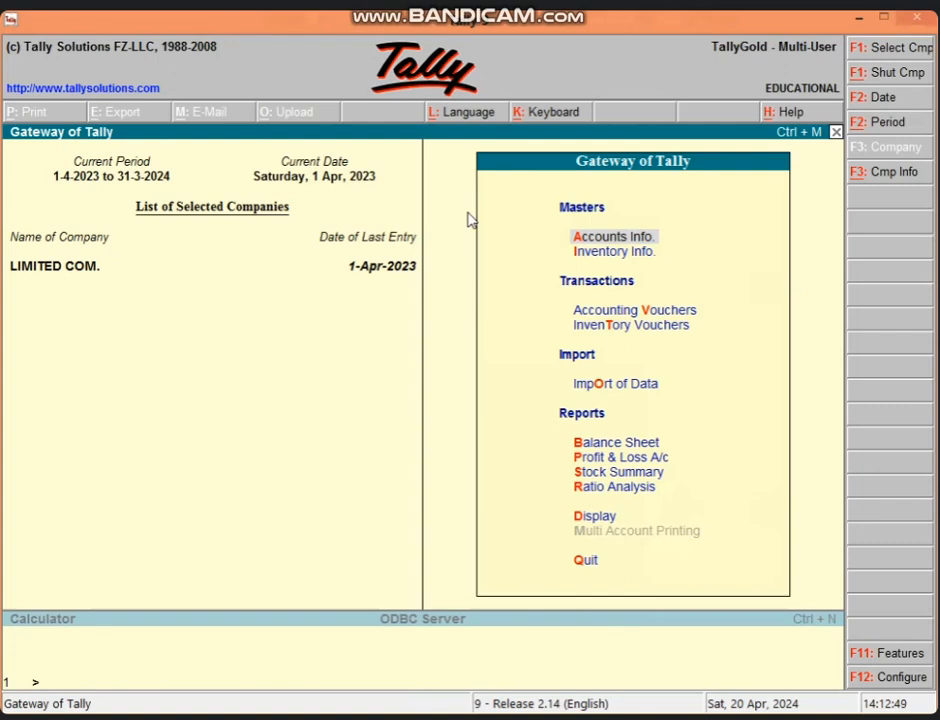
- Shut LIMITED COM. with Alt+F1 and dismiss the company list without loading any company
key("alt+F1")
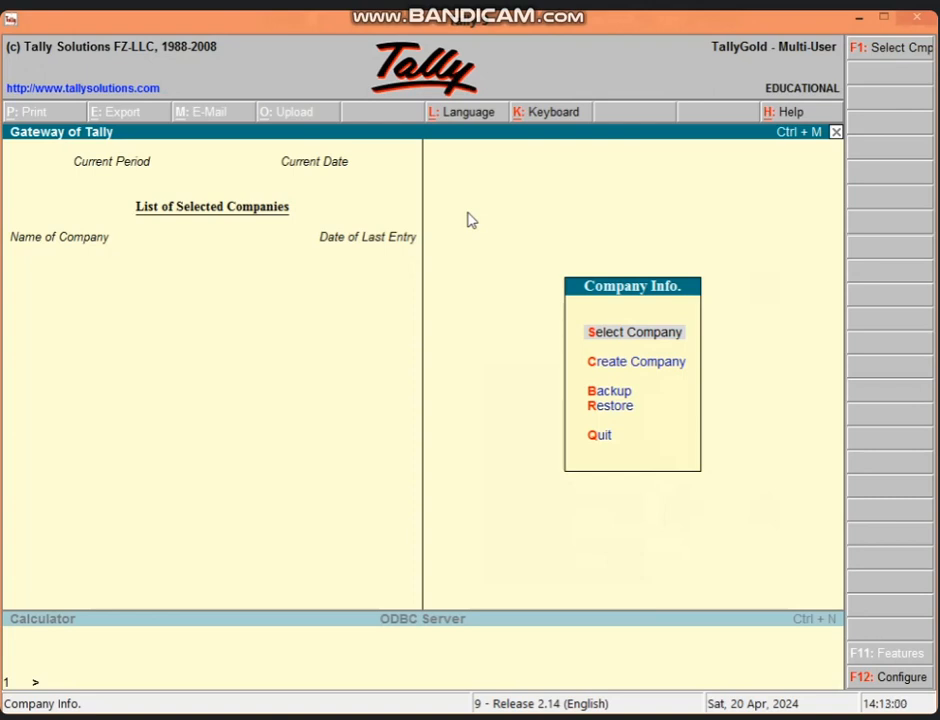
key("Return")
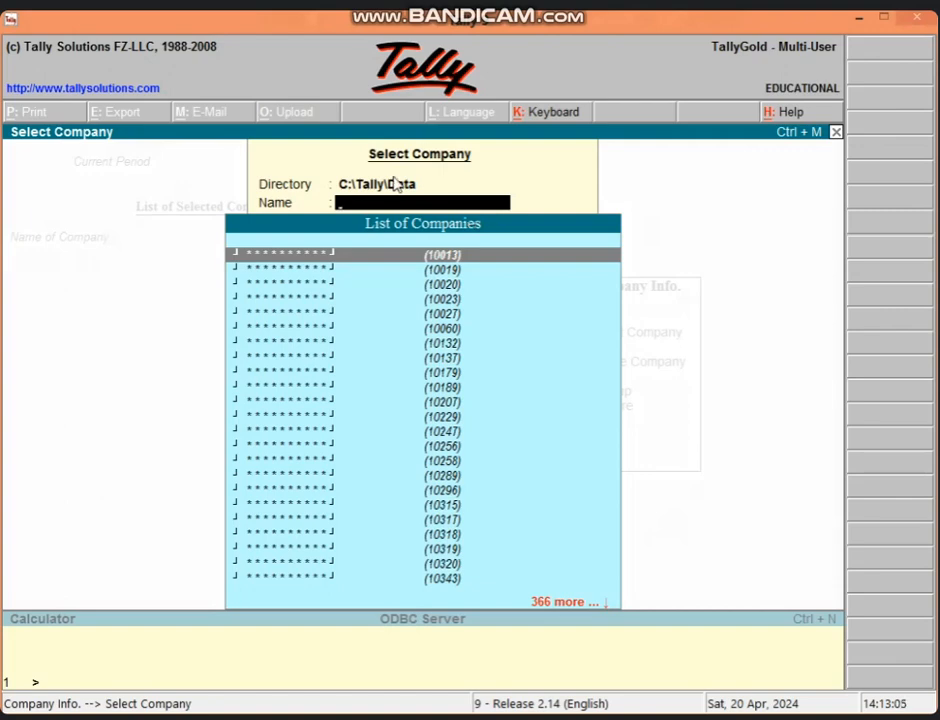
key("Escape")
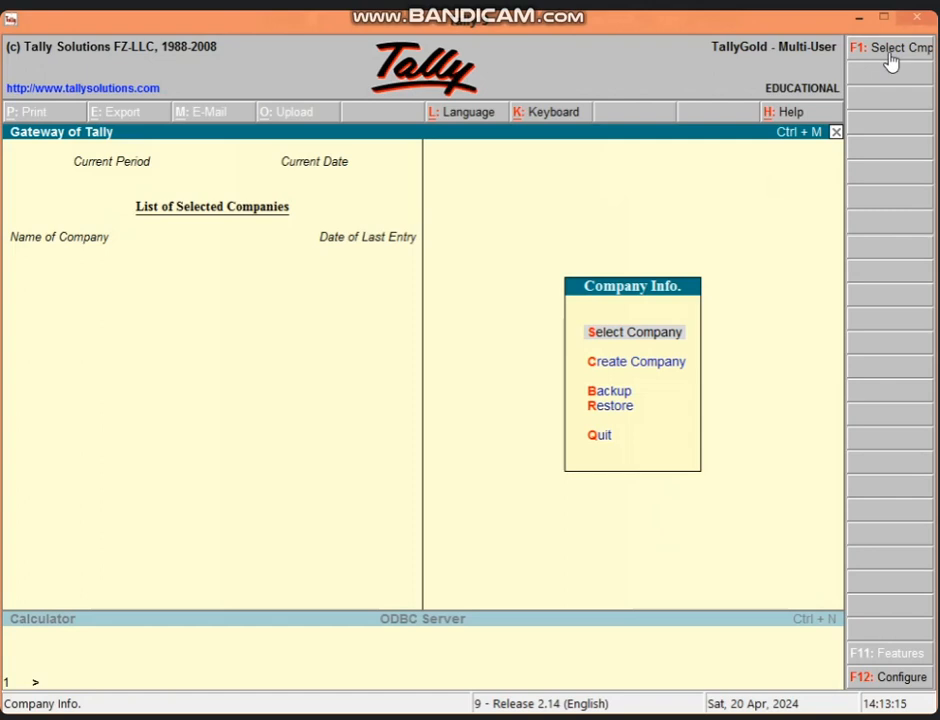
- Start a new company named INDU JAIN HOSPITAL
left_click(660, 371)
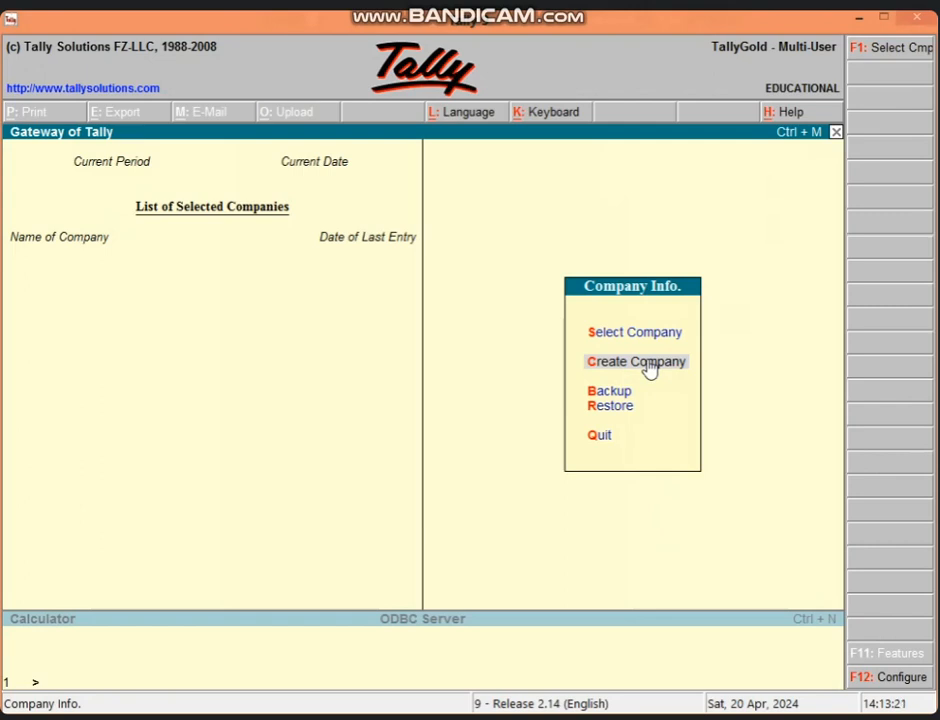
left_click(650, 368)
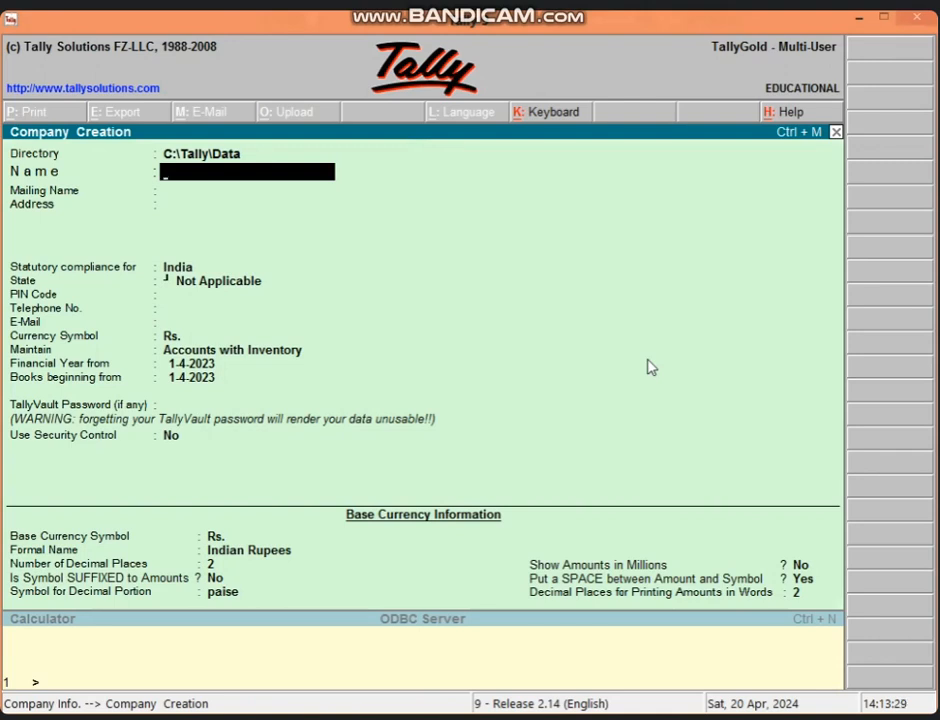
type("INDU JAIN")
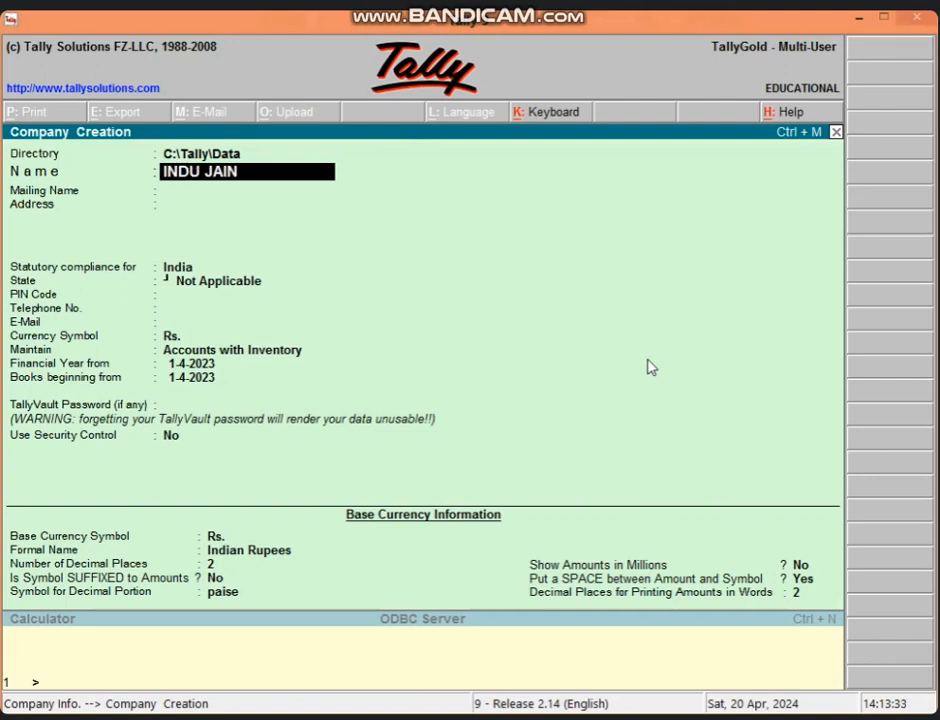
type(" HOSPITAL")
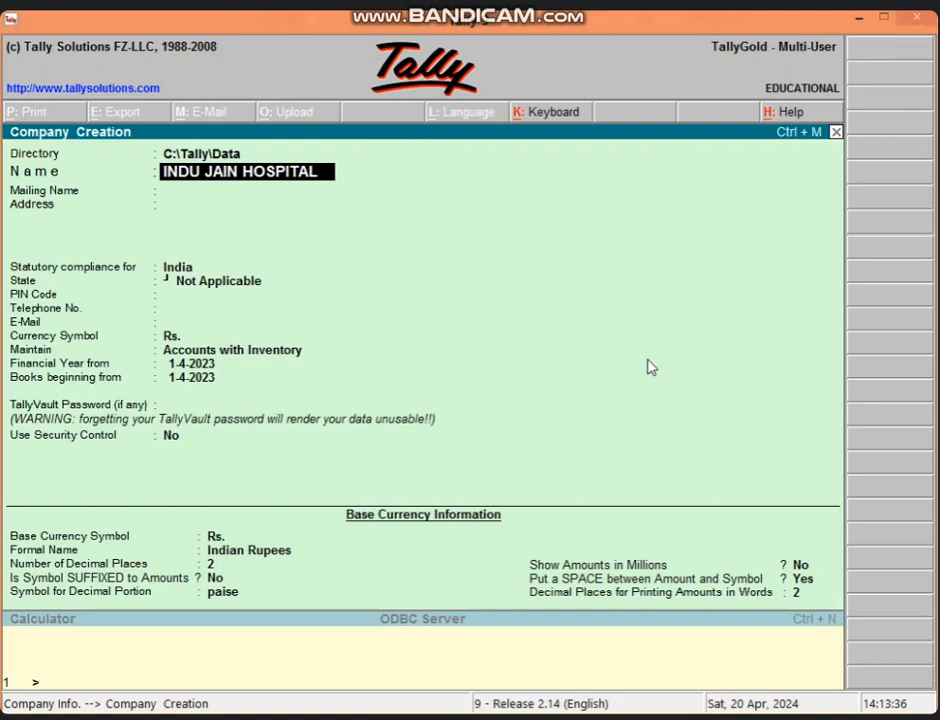
key("Return")
key("Return")
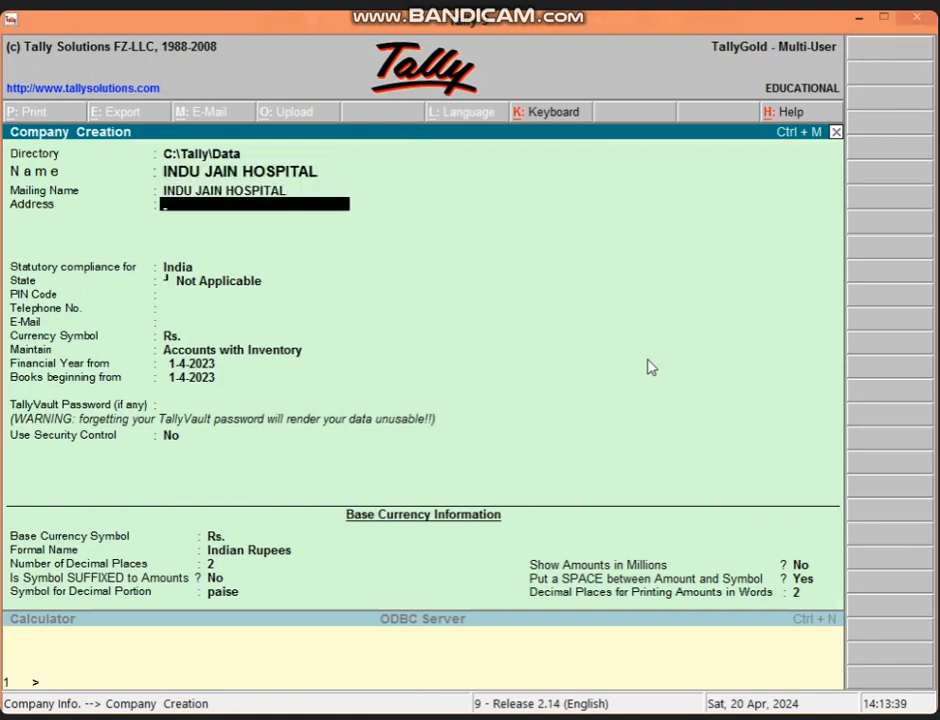
- Fill in the company's address, Madhya Pradesh as the state, the PIN code and telephone number
type("VIDISHA")
key("Return")
key("Return")
key("Return")
type("ma")
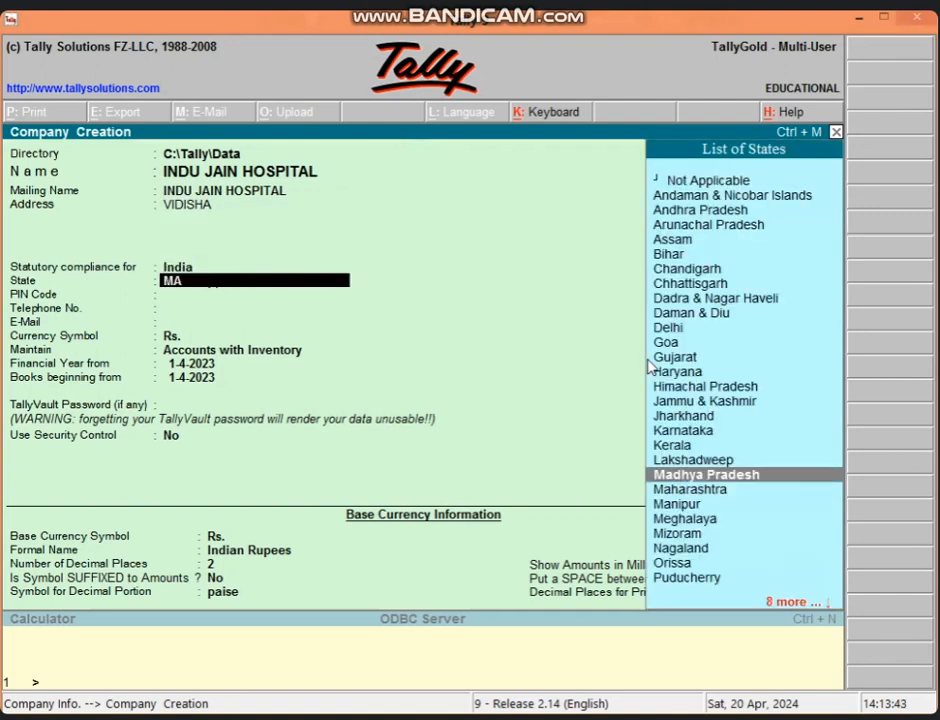
key("Return")
type("464001")
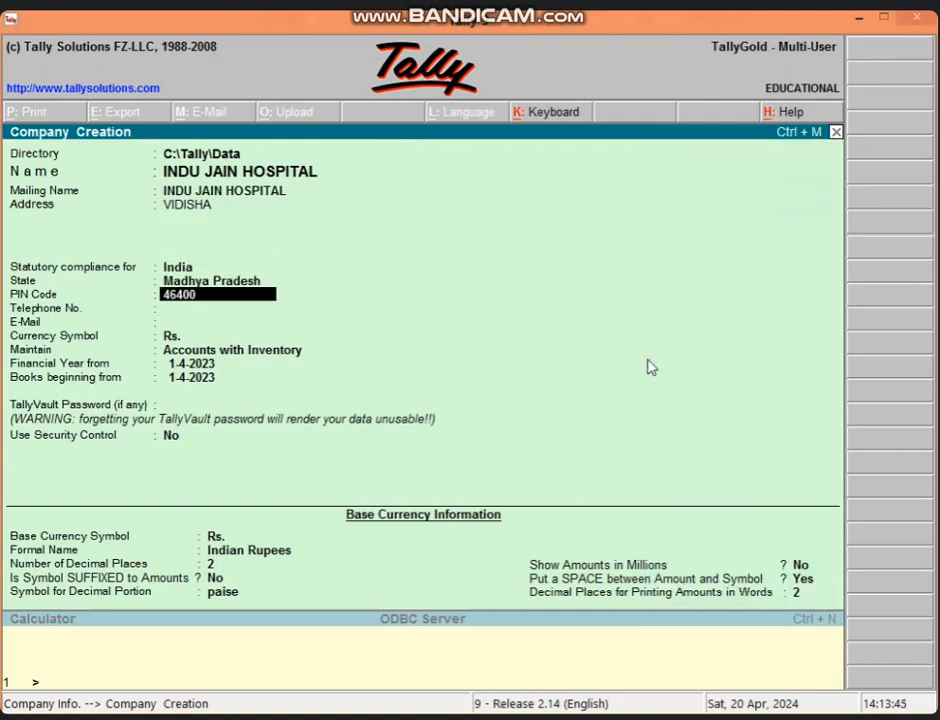
key("Return")
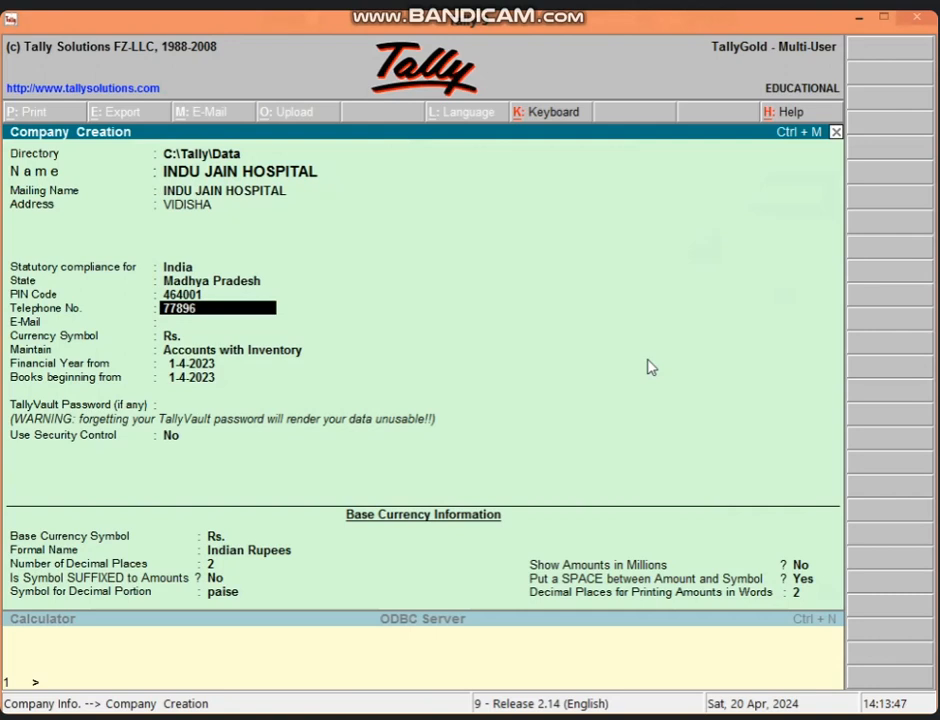
key("Return")
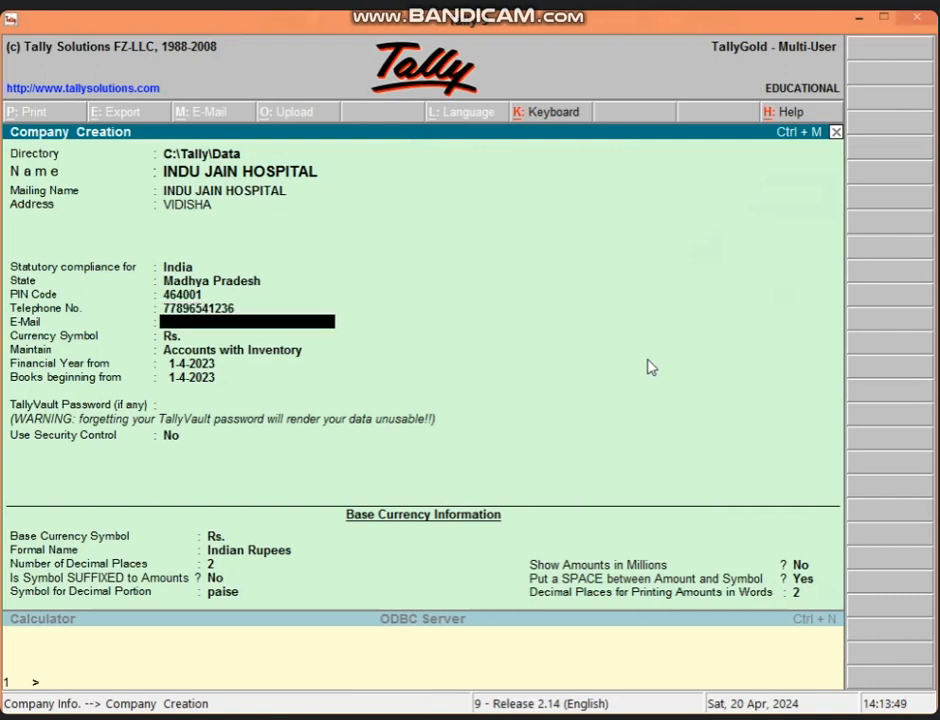
key("Return")
key("Return")
- Set INDU JAIN HOSPITAL to maintain Accounts Only and save the company with Ctrl+A
key("Up")
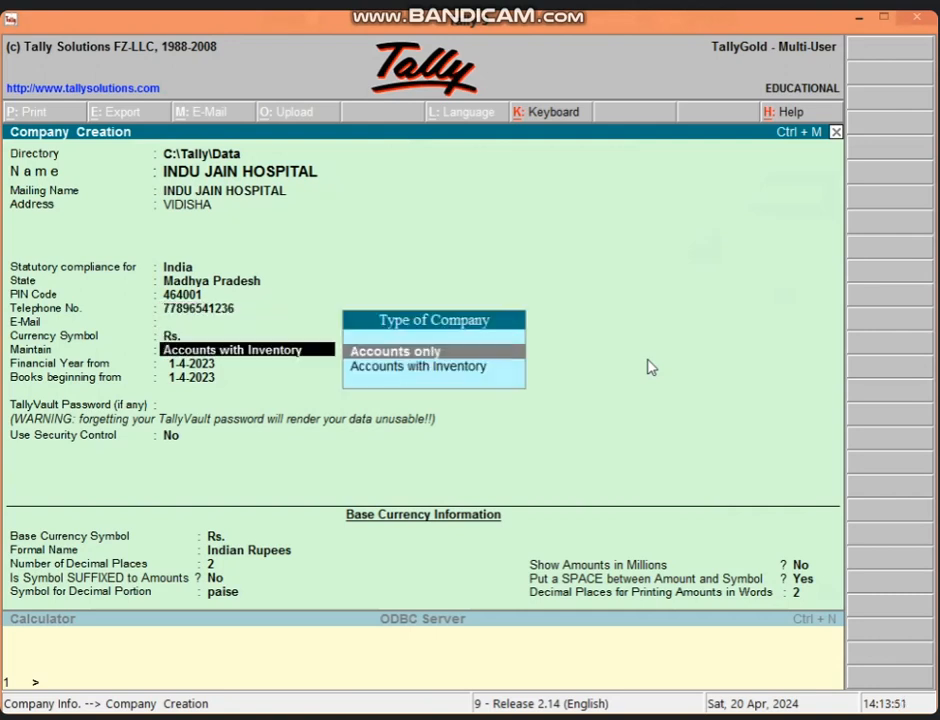
key("Return")
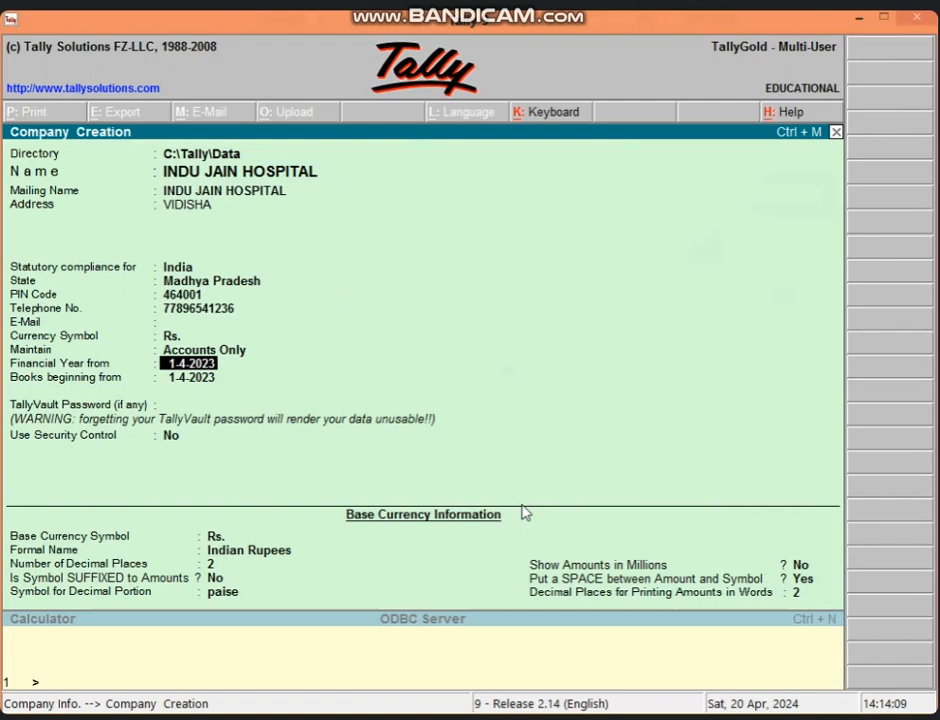
key("ctrl+a")
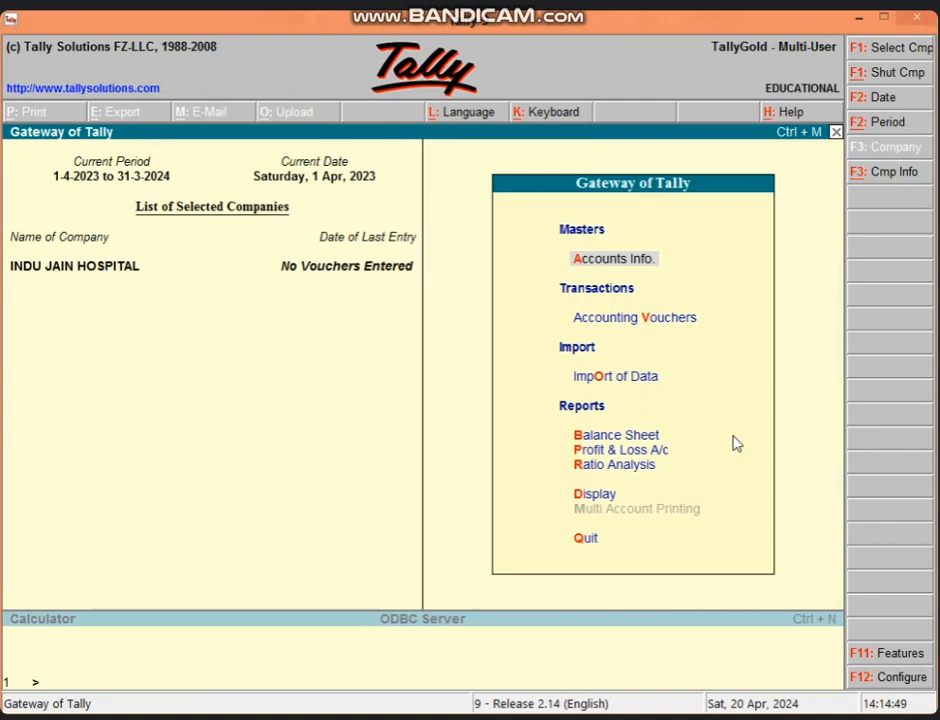
- Create the FURNITURE A/C ledger under Fixed Assets with no opening balance
key("Return")
key("l")
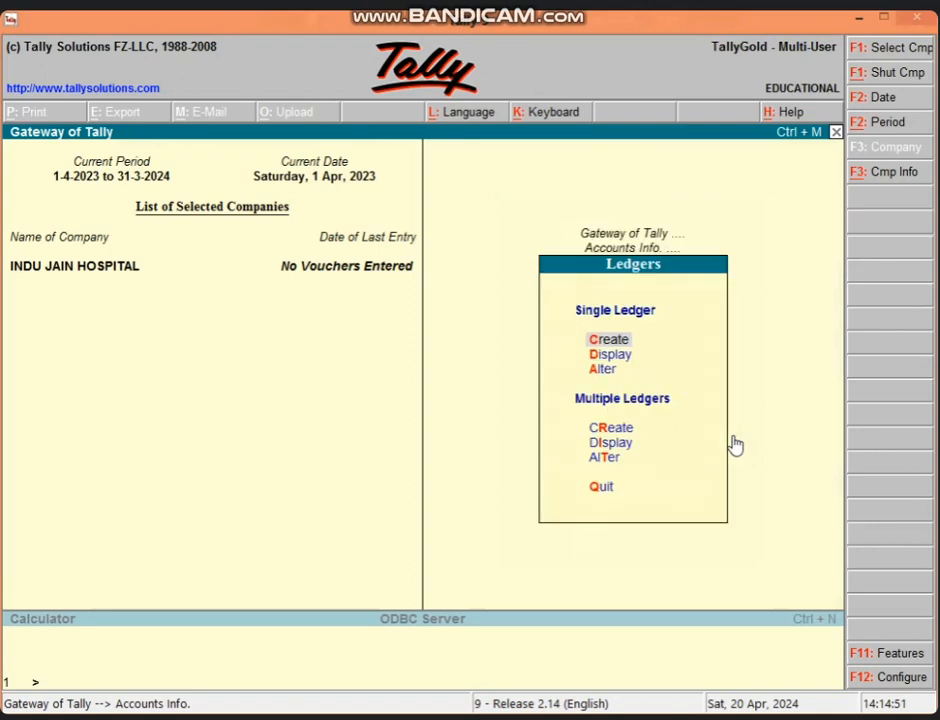
key("Return")
type("FURNI")
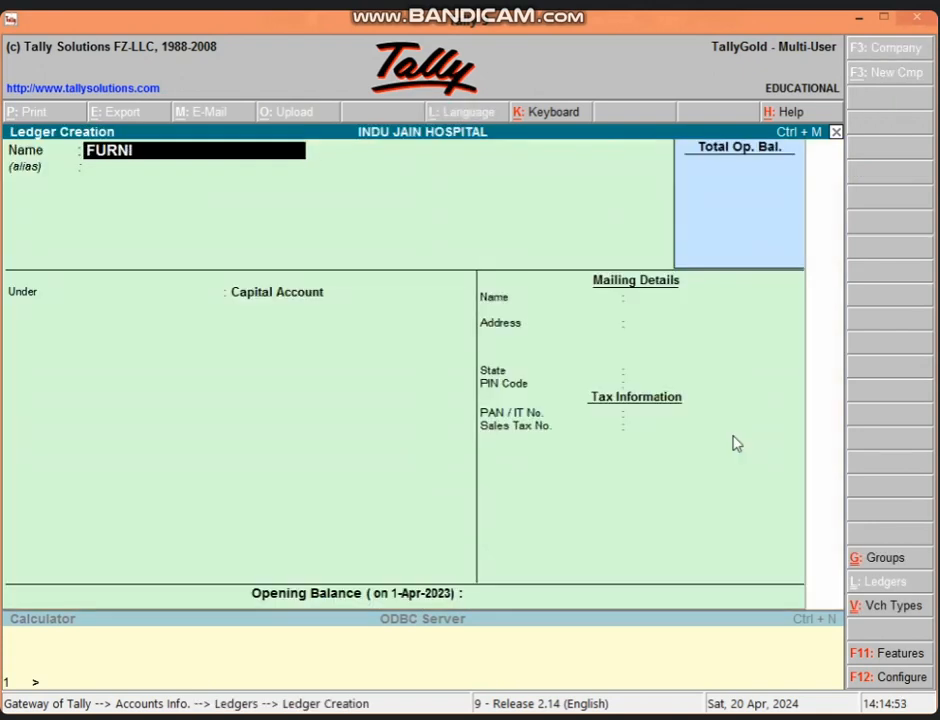
type("TURE A/C")
key("Return")
key("Return")
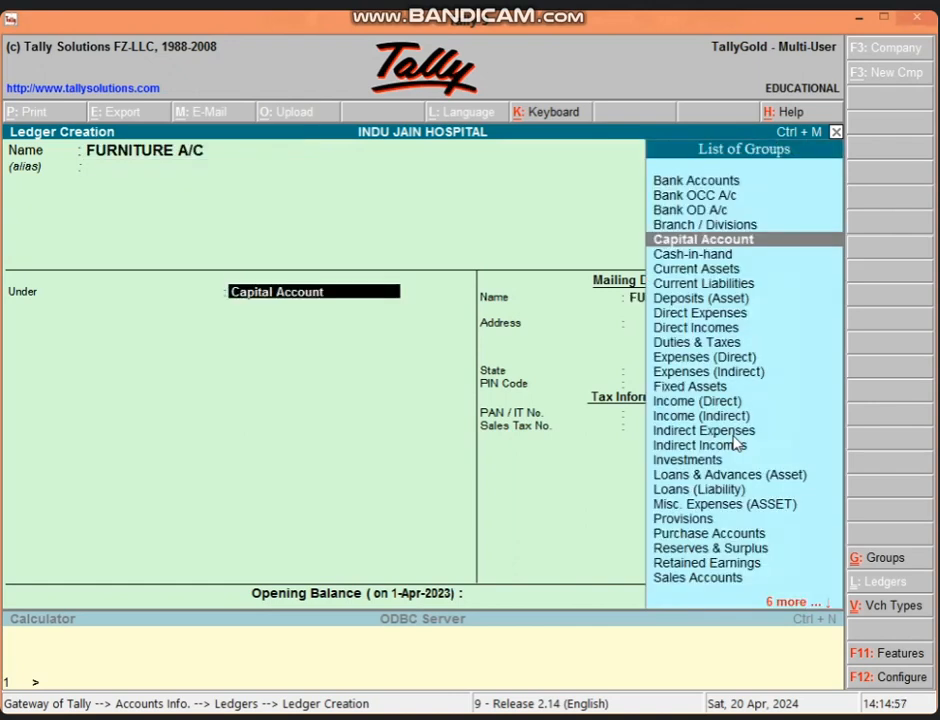
type("F")
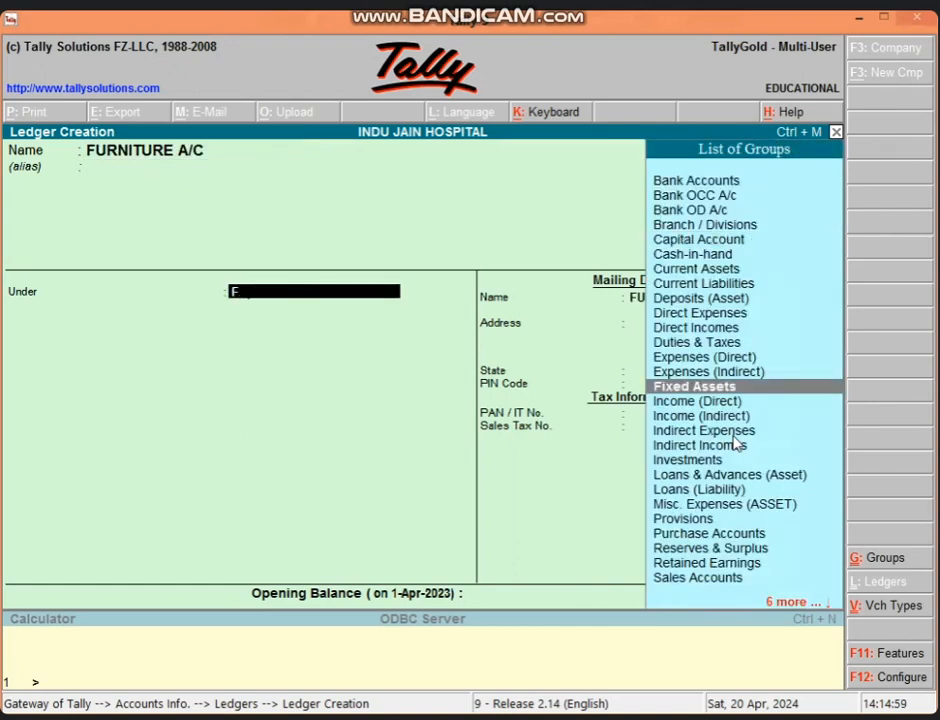
key("Return")
key("Return")
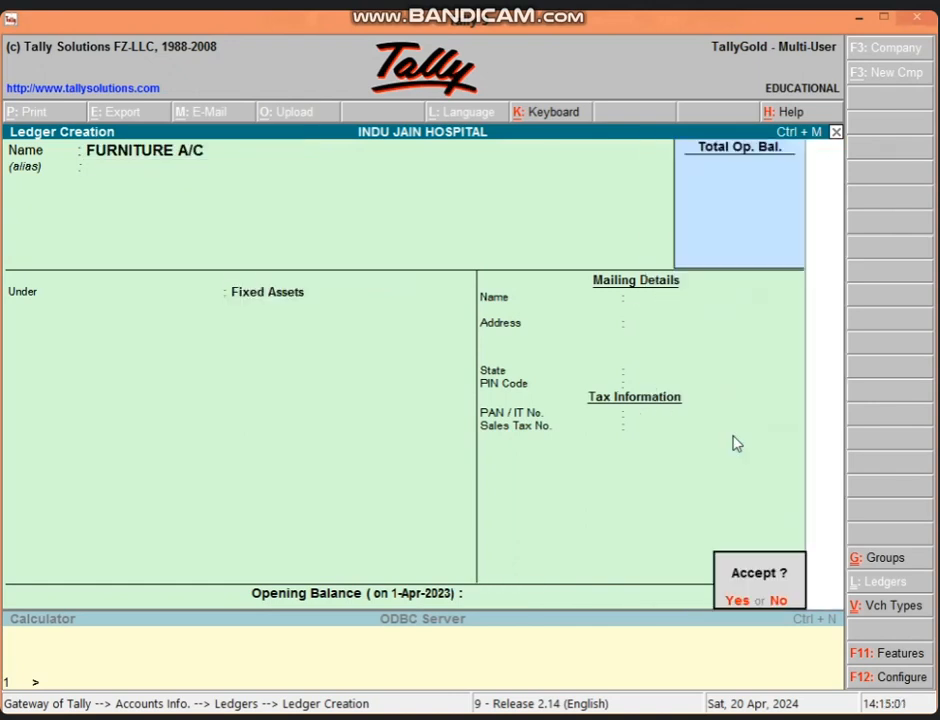
key("Return")
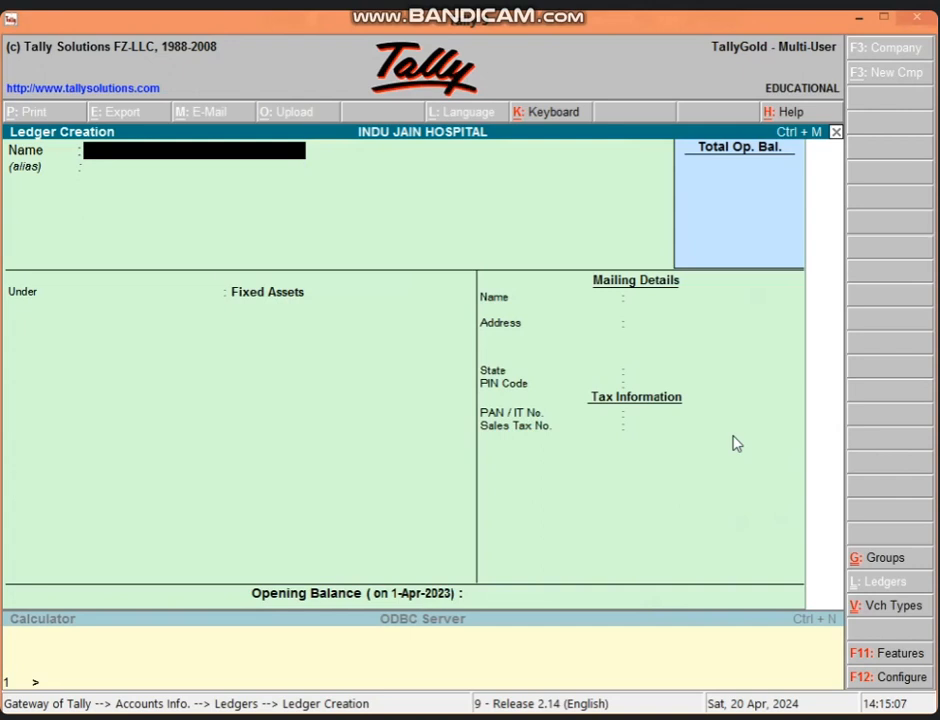
- Save a COMPUTER A/C ledger under Fixed Assets and leave the ledger creation form
type("COMPUTER A")
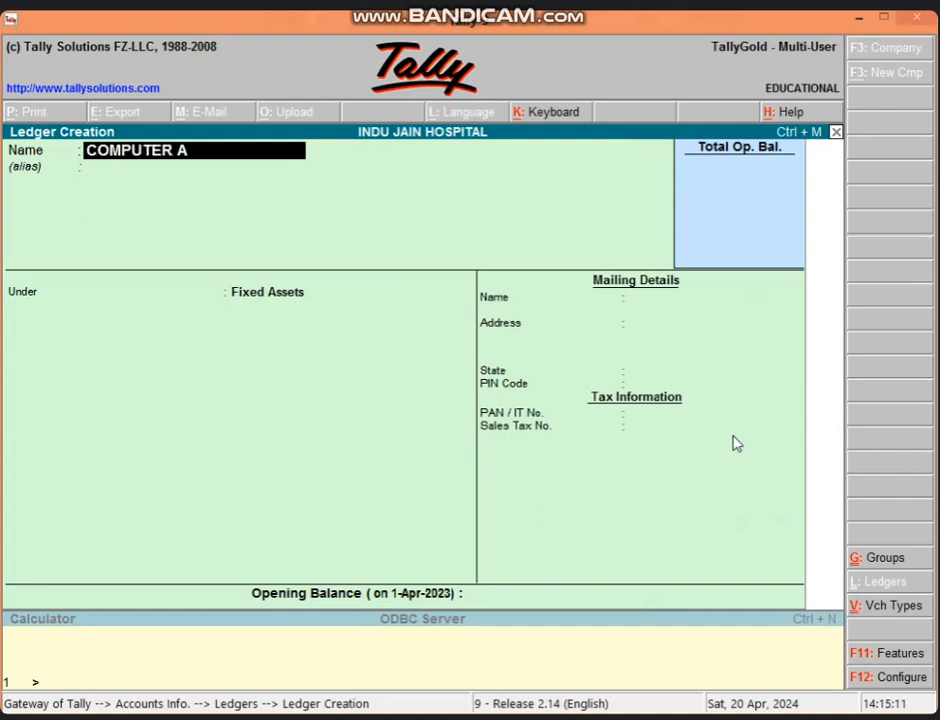
type("/C")
key("Return")
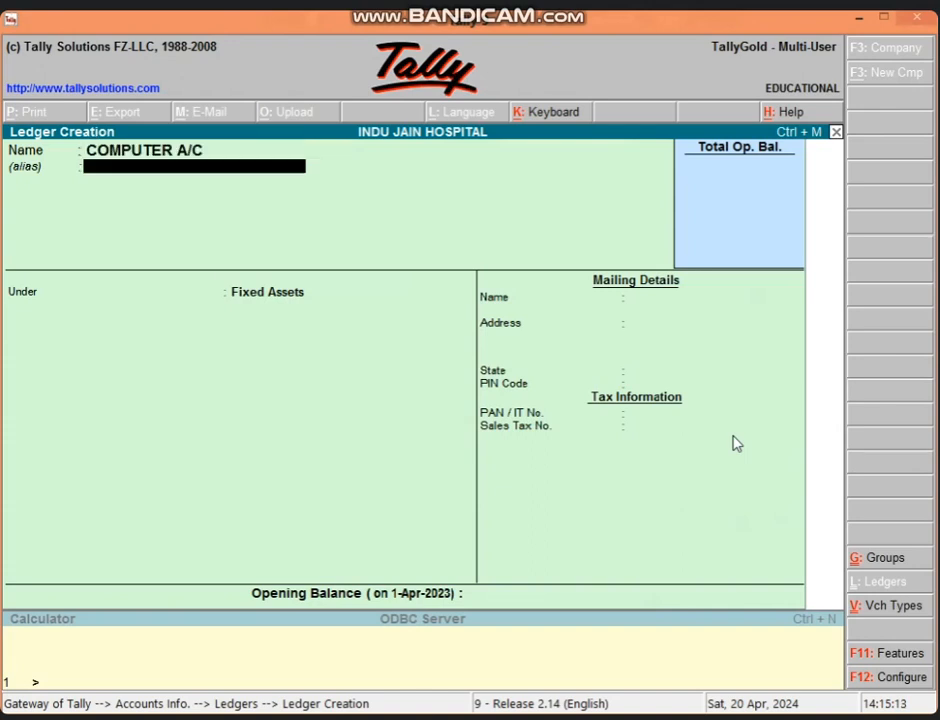
key("Return")
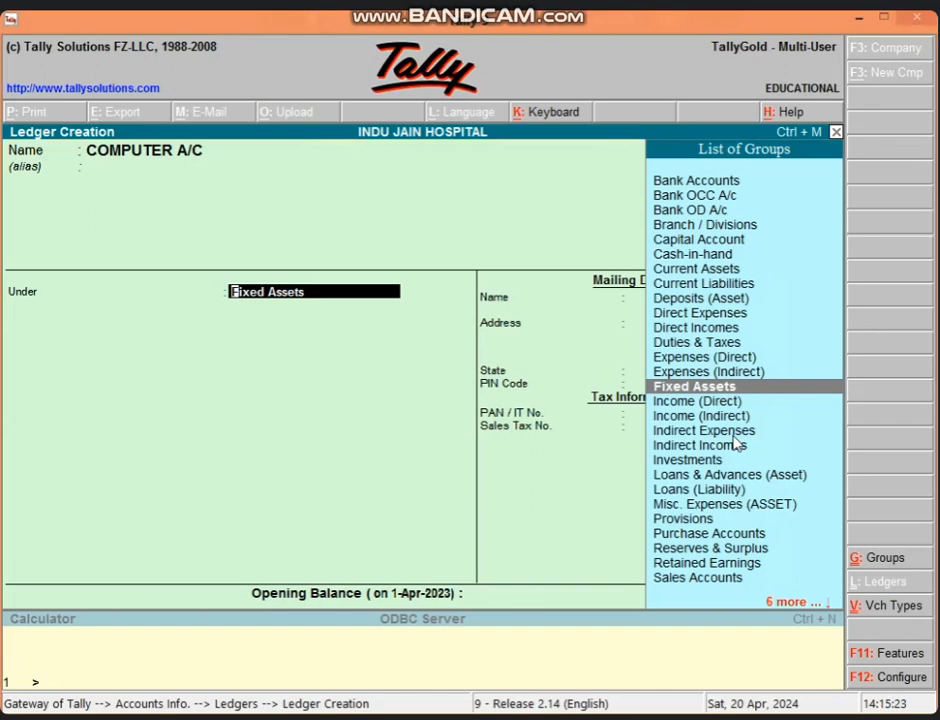
key("Return")
key("Return")
key("Return")
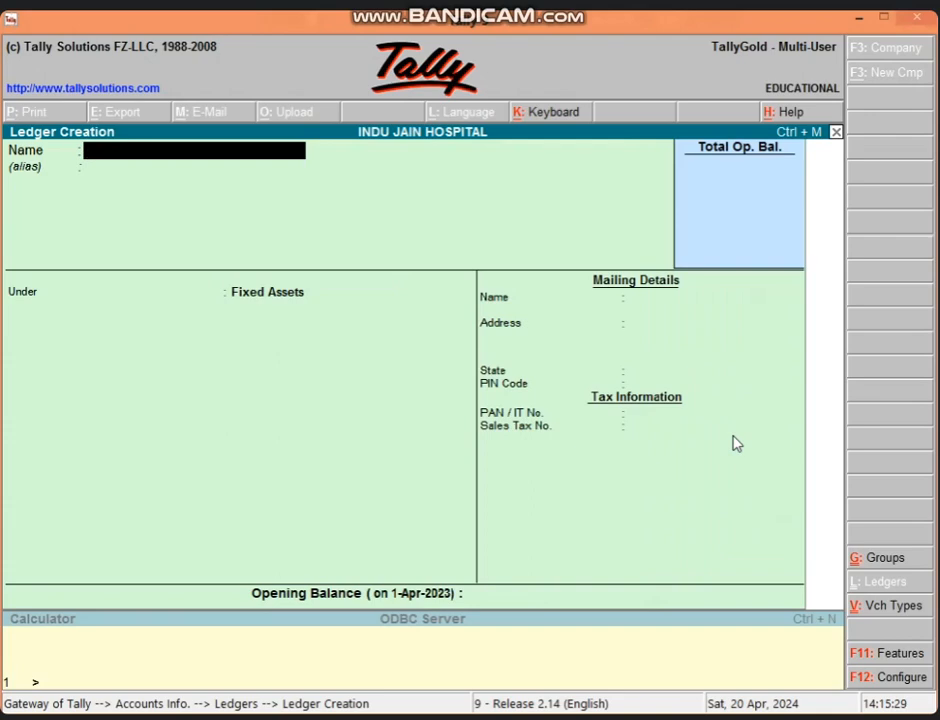
key("Escape")
key("Escape")
key("Escape")
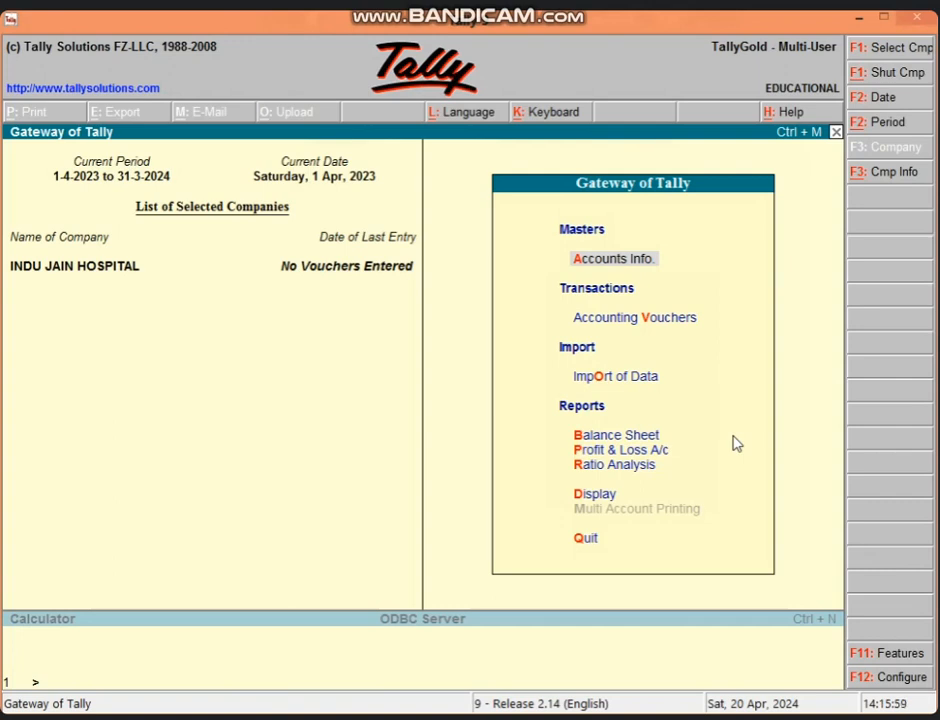
- Record a payment voucher debiting FURNITURE A/C 25,000 and crediting Cash 25,000
key("v")
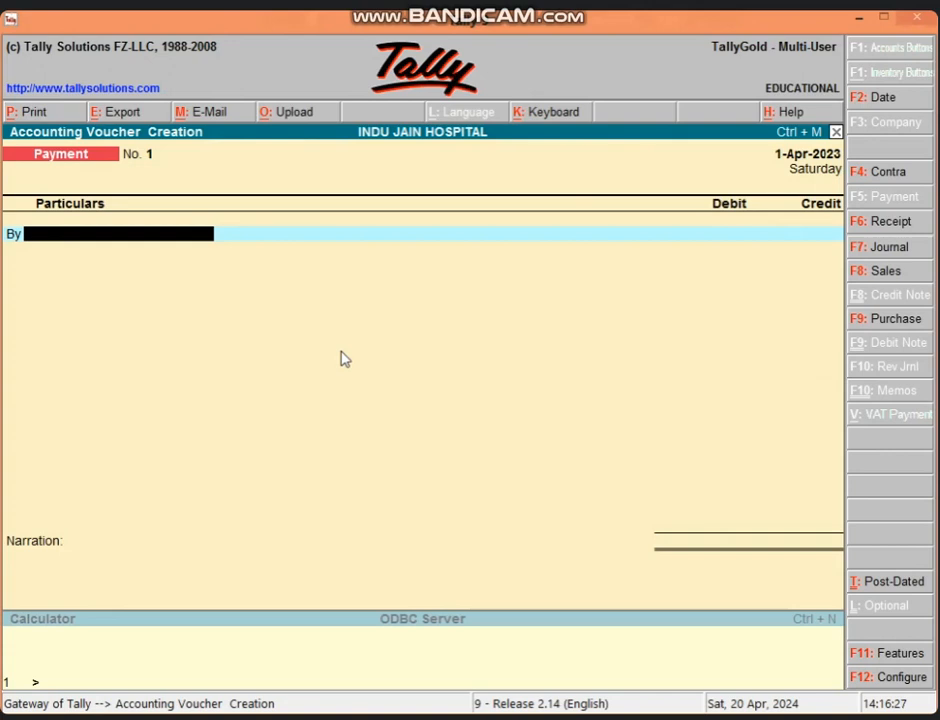
type("FU")
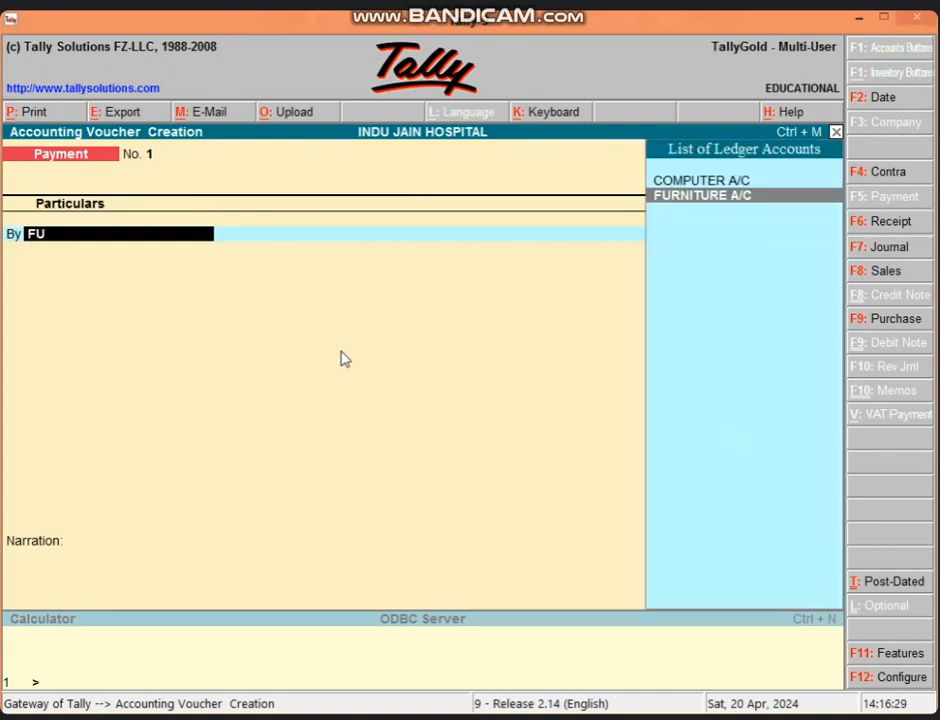
key("Return")
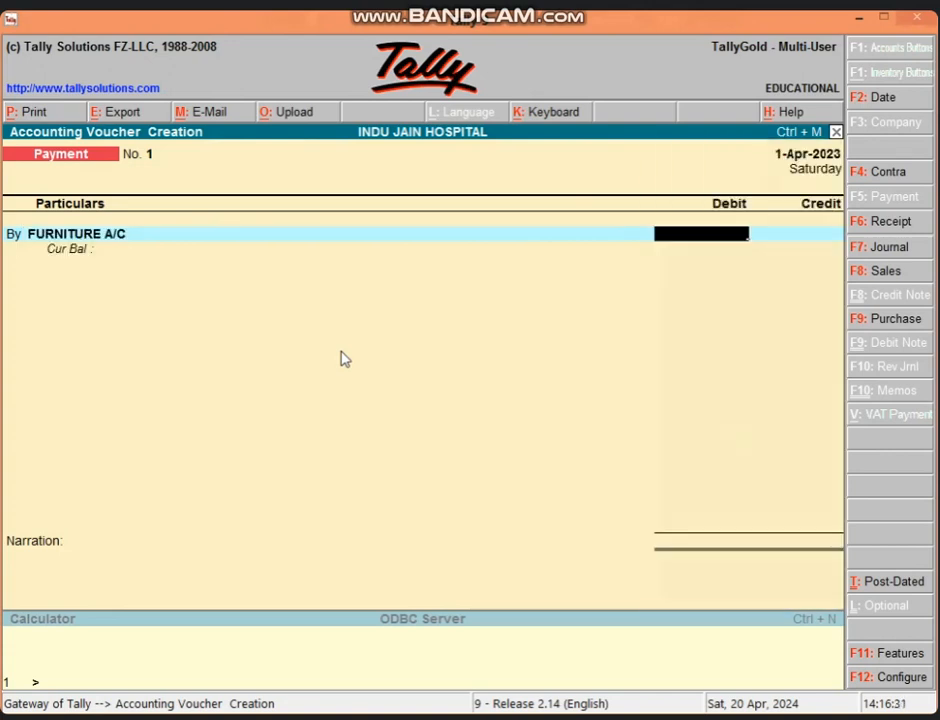
type("25000")
key("Return")
key("Return")
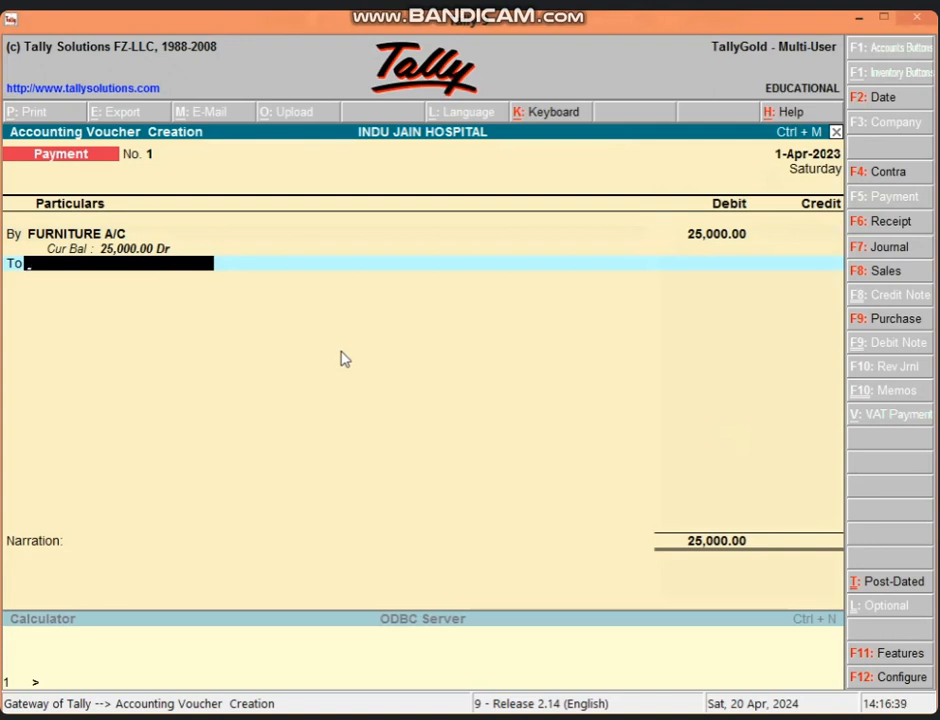
type("CAS")
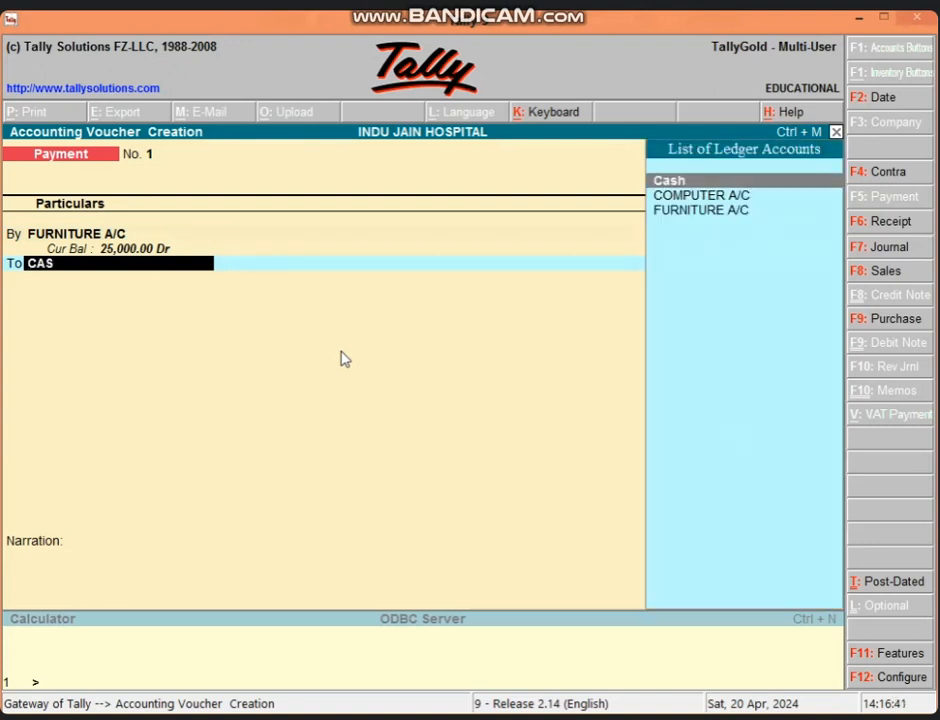
key("Return")
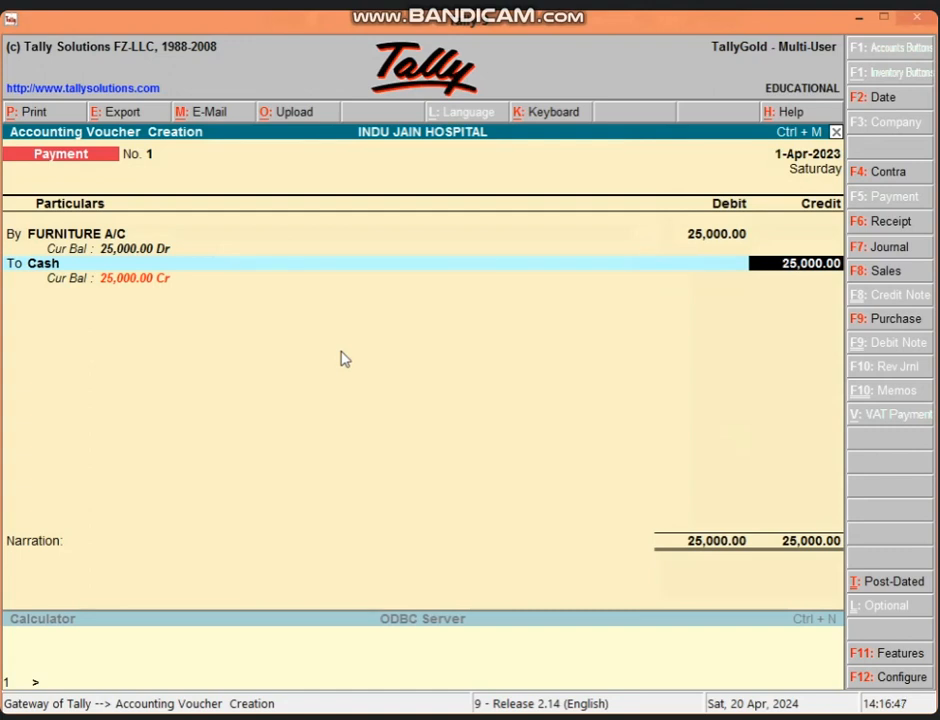
key("Return")
key("Return")
key("Return")
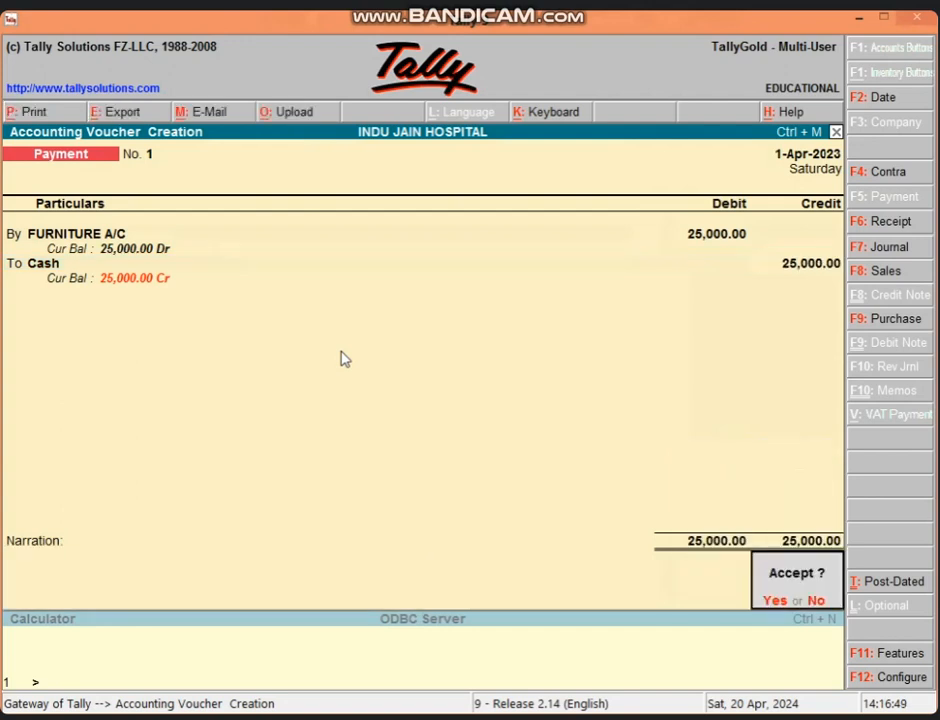
key("Return")
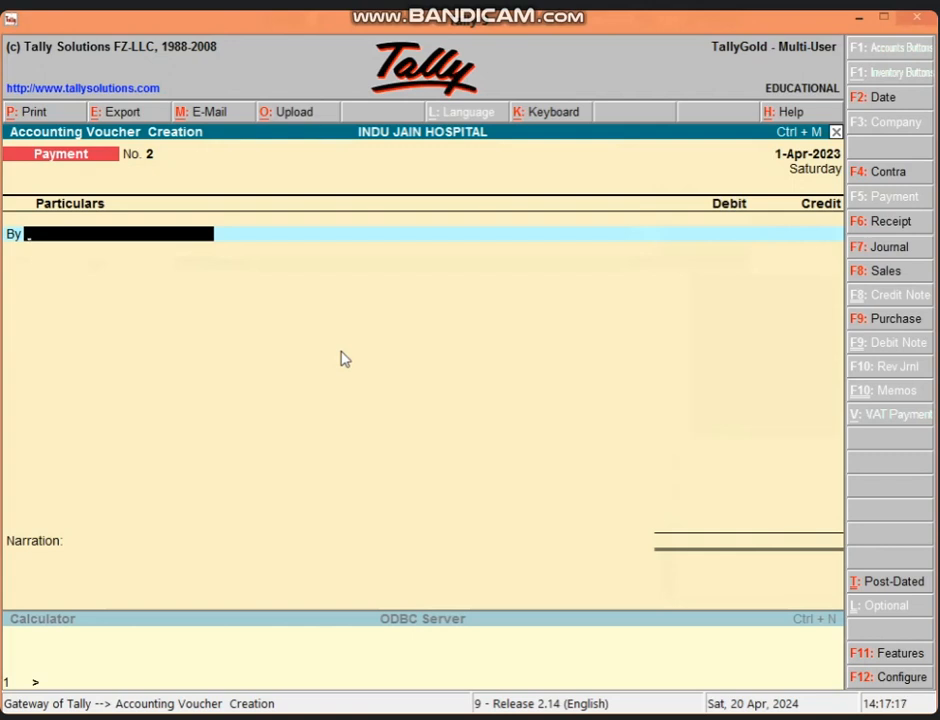
- Switch the voucher type to Journal with F7
left_click(857, 258)
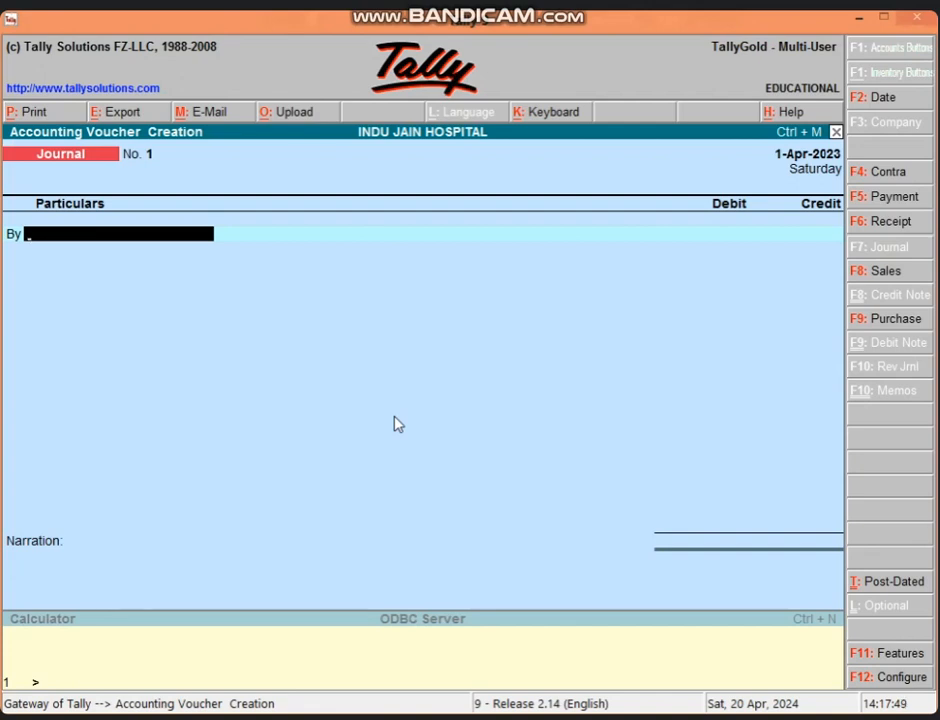
- Debit FURNITURE A/C 25,000 in Journal No. 1, then start a new credit ledger with Alt+C
type("FU")
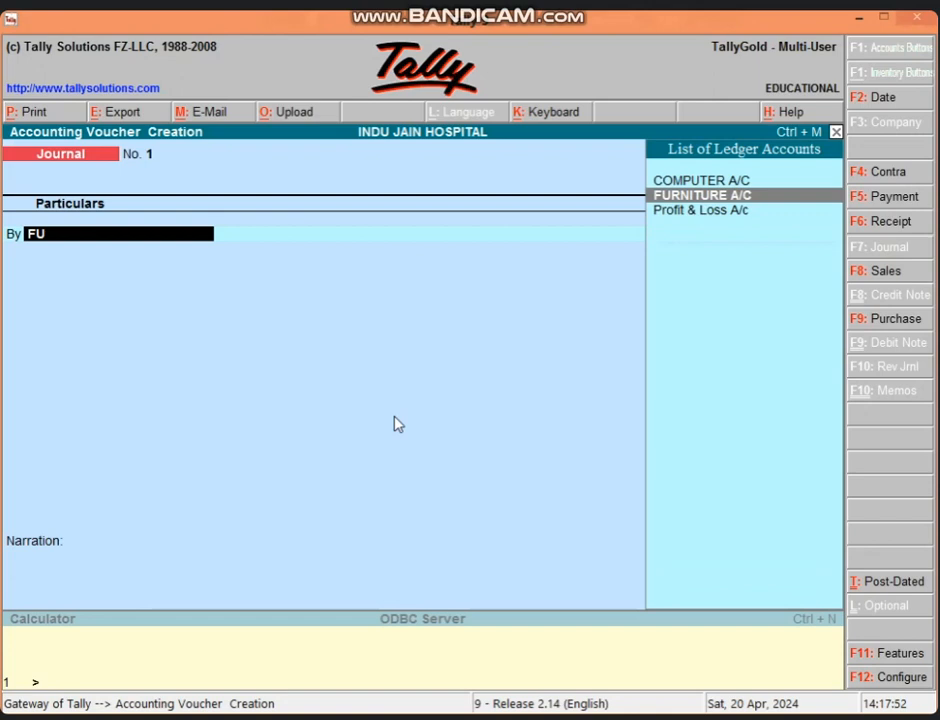
key("Return")
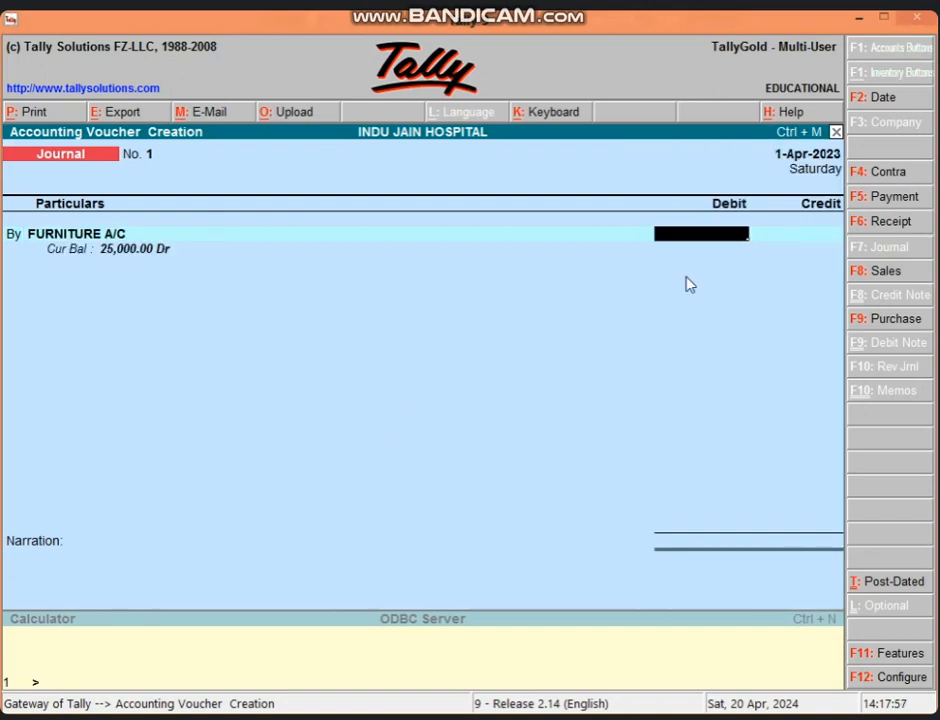
type("25000")
key("Return")
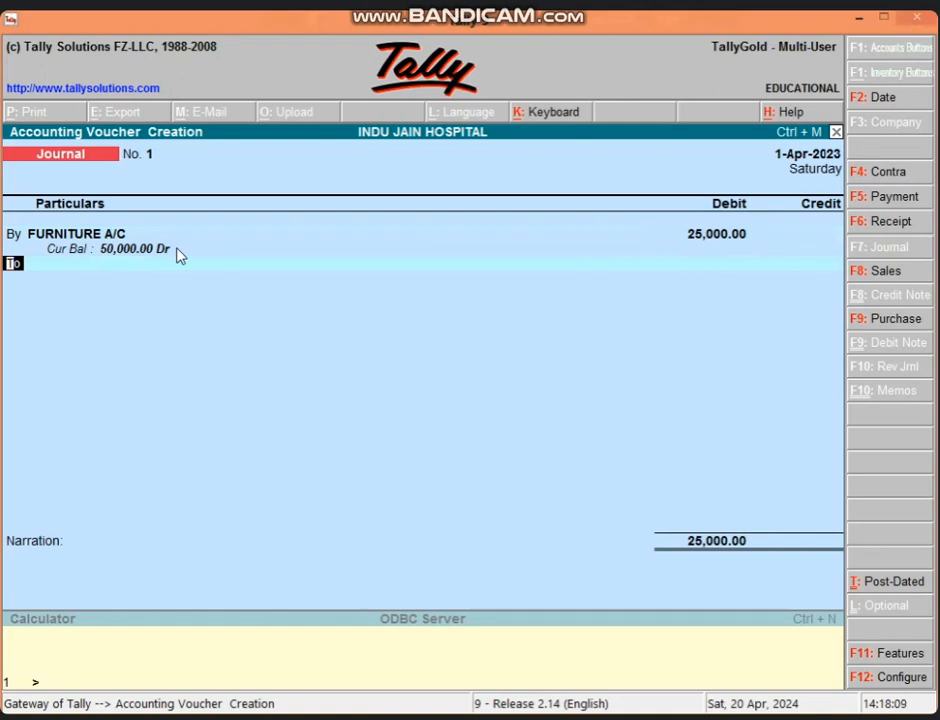
key("Return")
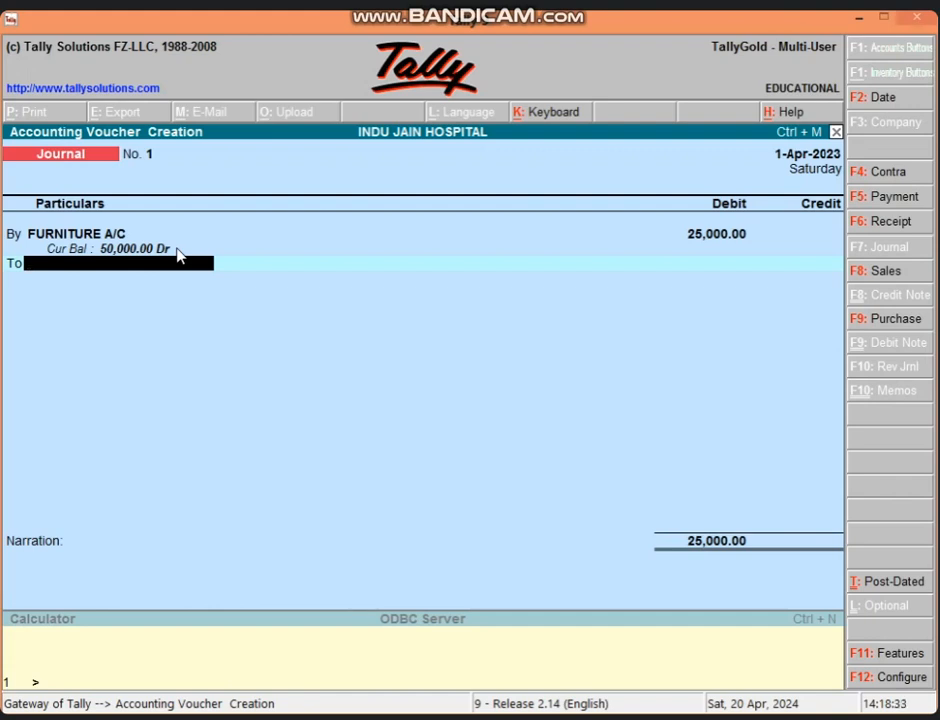
key("alt+c")
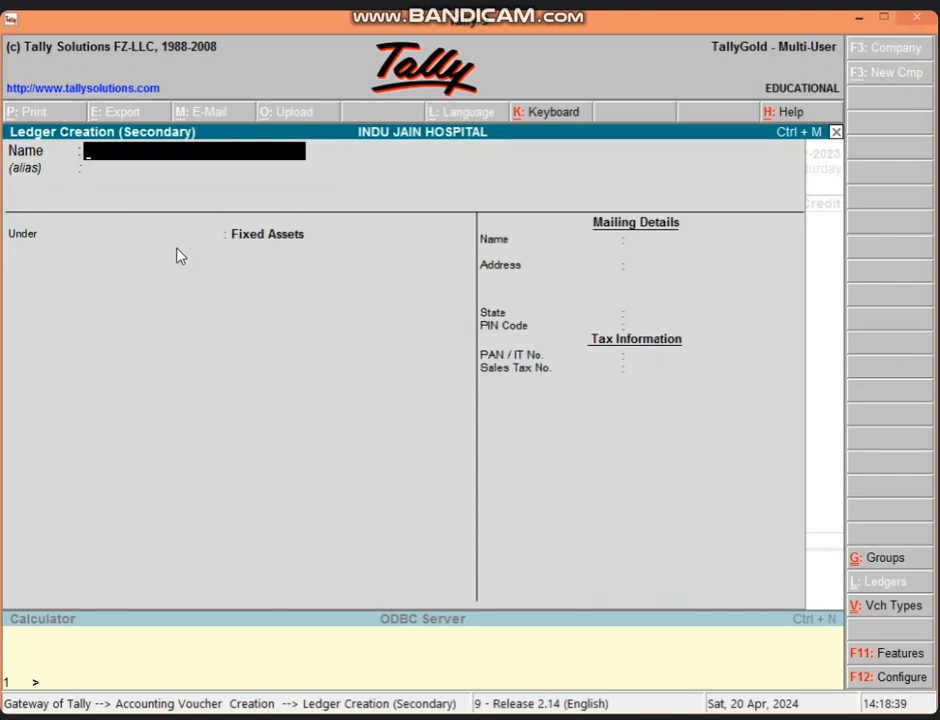
- Name the new ledger RAM'S A/C, correcting the typed name
type("RAM'S")
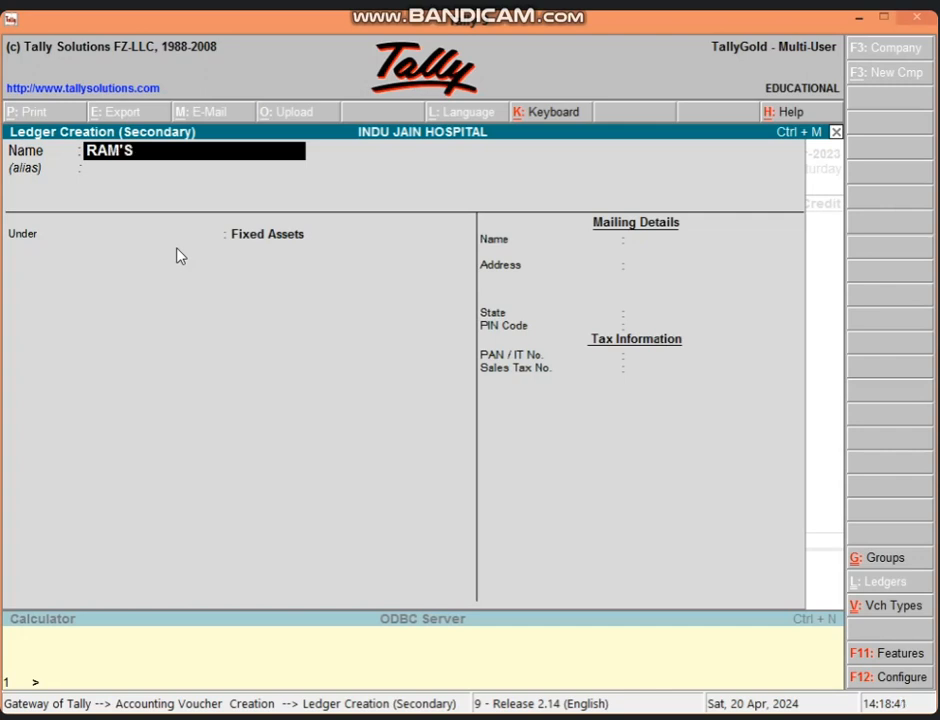
type(" A/C")
key("BackSpace")
key("BackSpace")
key("BackSpace")
key("BackSpace")
key("BackSpace")
key("BackSpace")
type("A/C")
key("BackSpace")
key("BackSpace")
key("BackSpace")
key("BackSpace")
type("'S A/C")
key("Return")
key("Return")
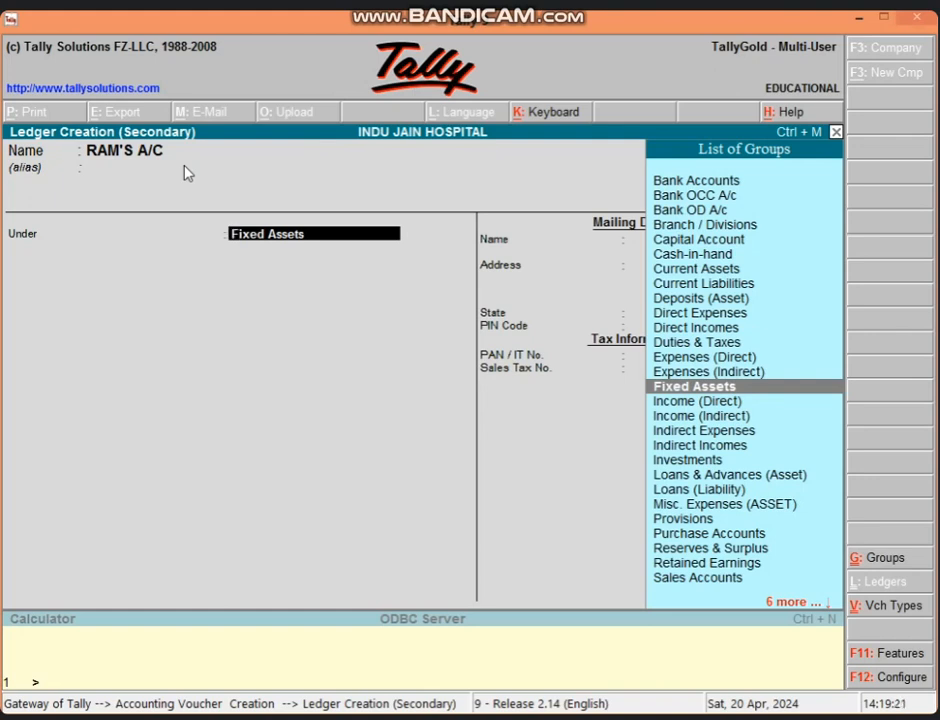
- Place RAM'S A/C under Sundry Creditors with bill-by-bill balances and a 20-day credit period, and save it
type("SU")
type("N")
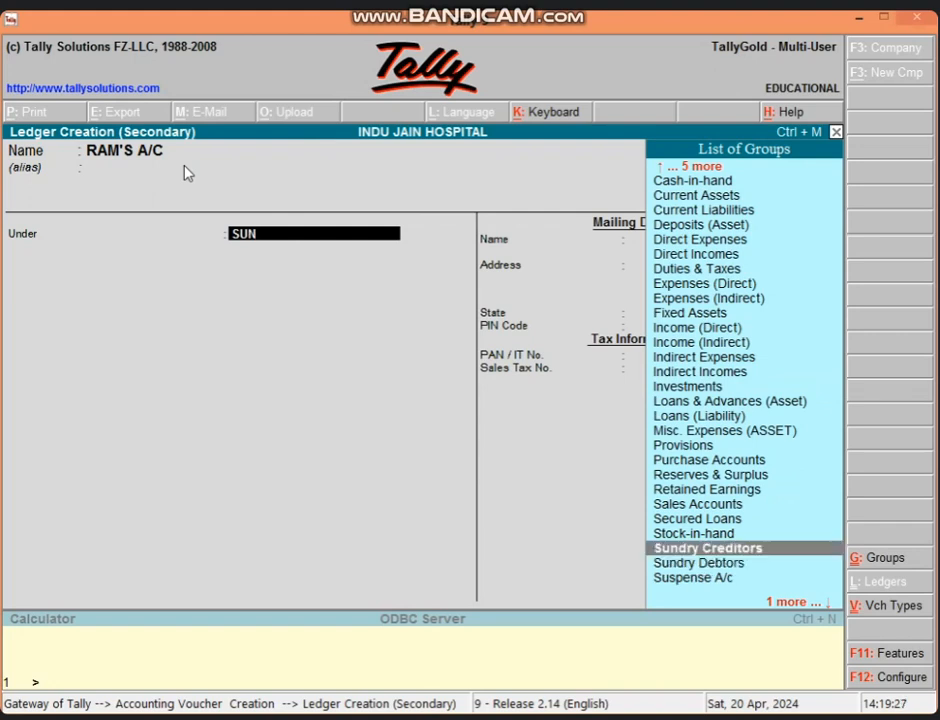
key("Return")
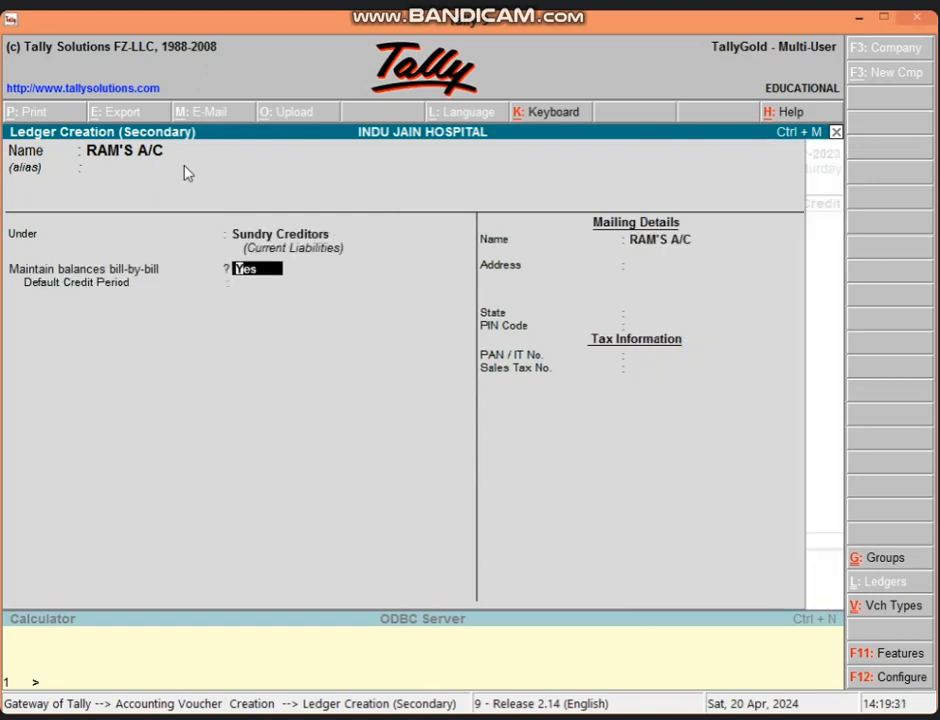
key("Return")
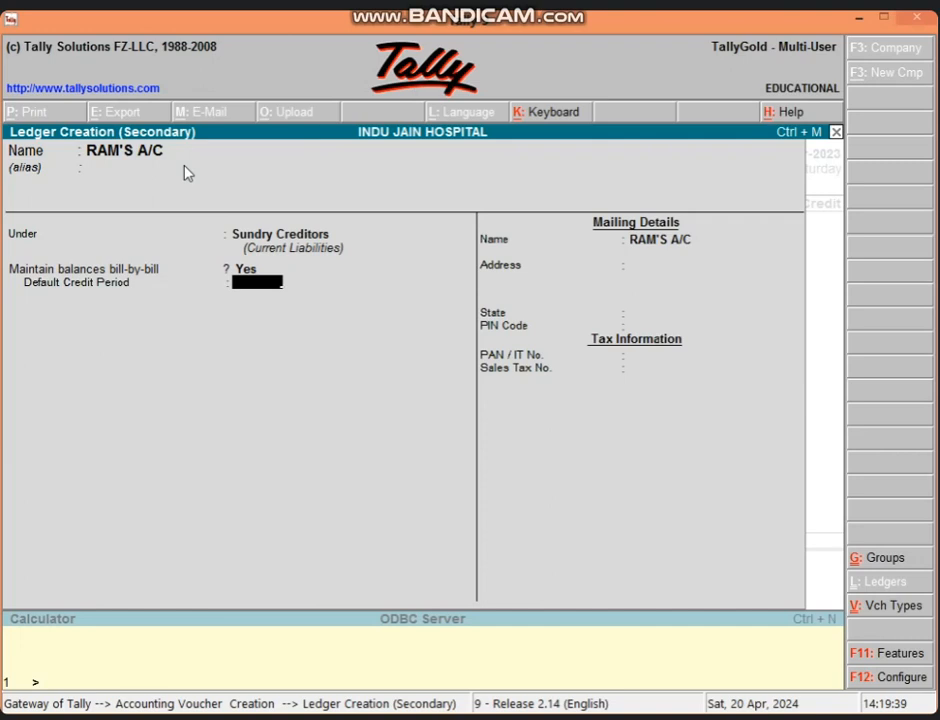
type("20")
key("Return")
key("Return")
key("Return")
key("Return")
key("Return")
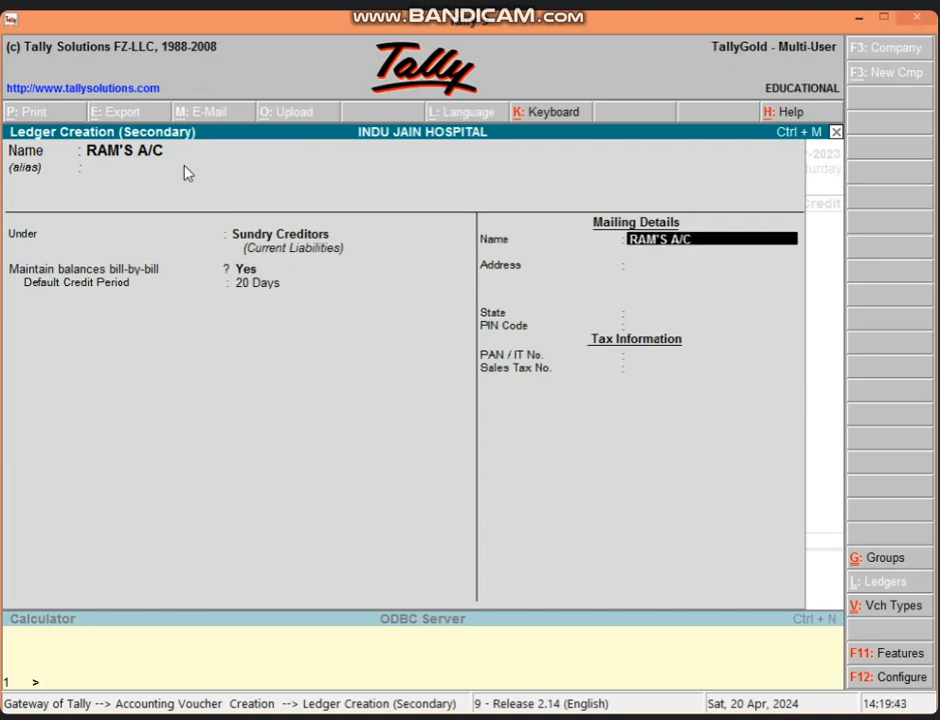
key("Return")
key("Return")
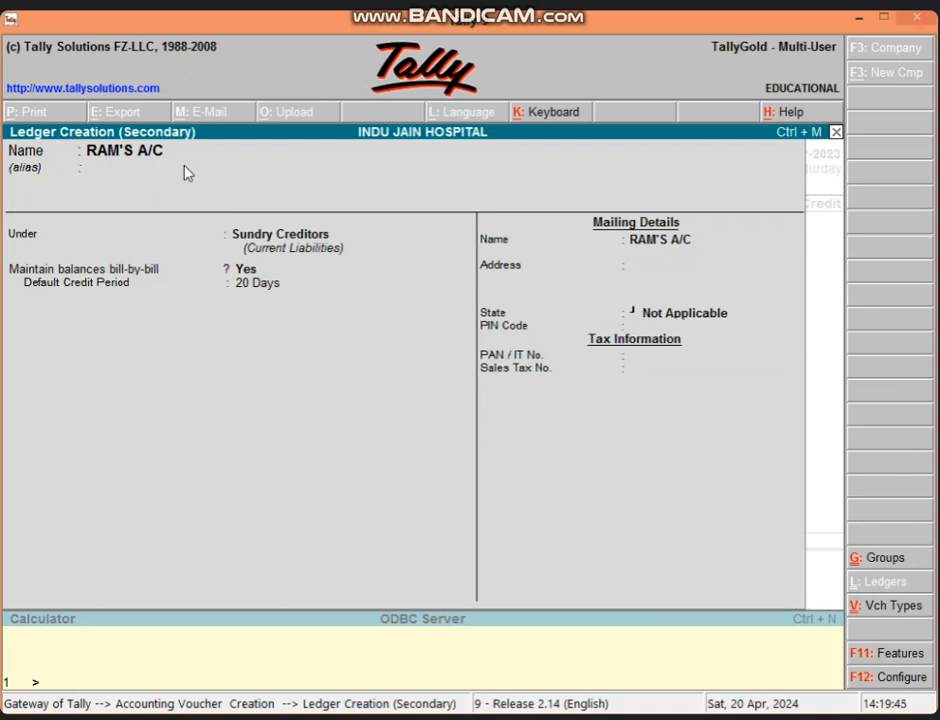
key("Return")
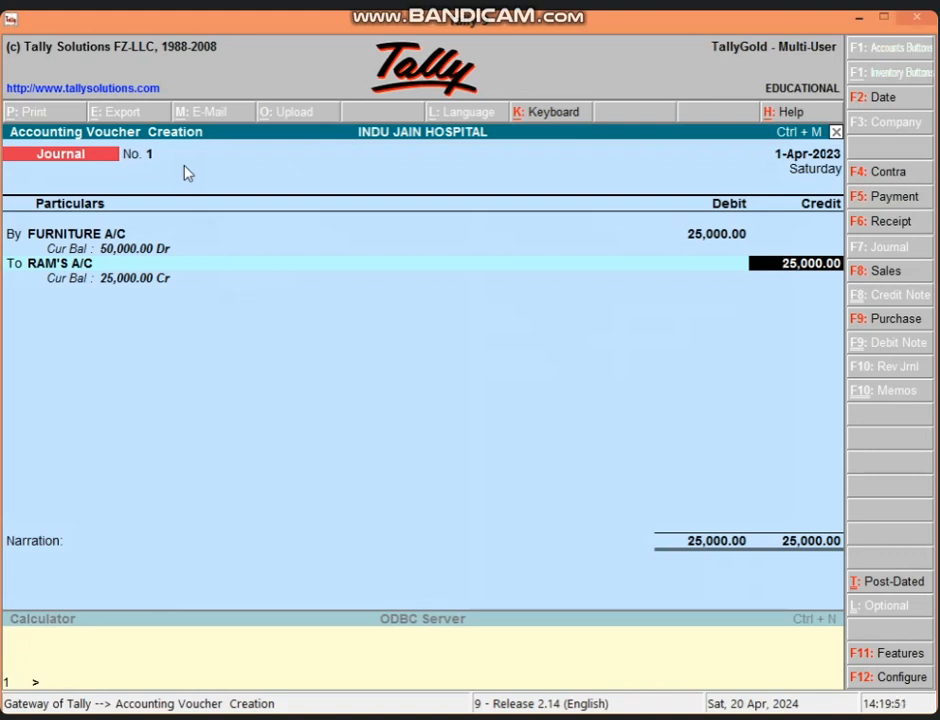
- Add New Ref bill 1 for RAM'S A/C, 25,000 Cr due 21-Apr-2023, and save Journal No. 1
key("Return")
key("Up")
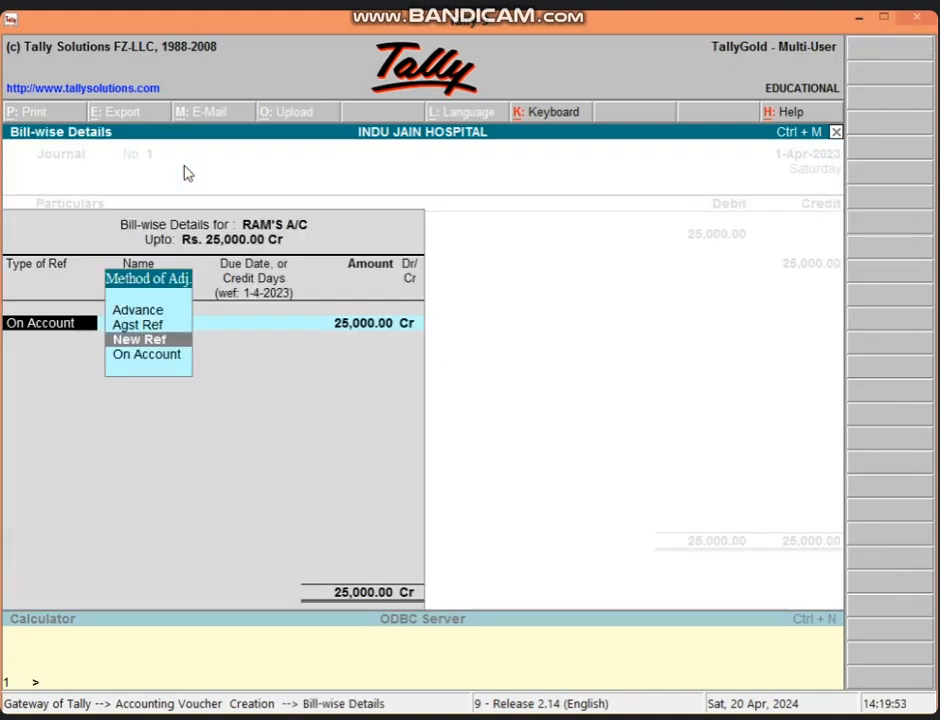
key("Return")
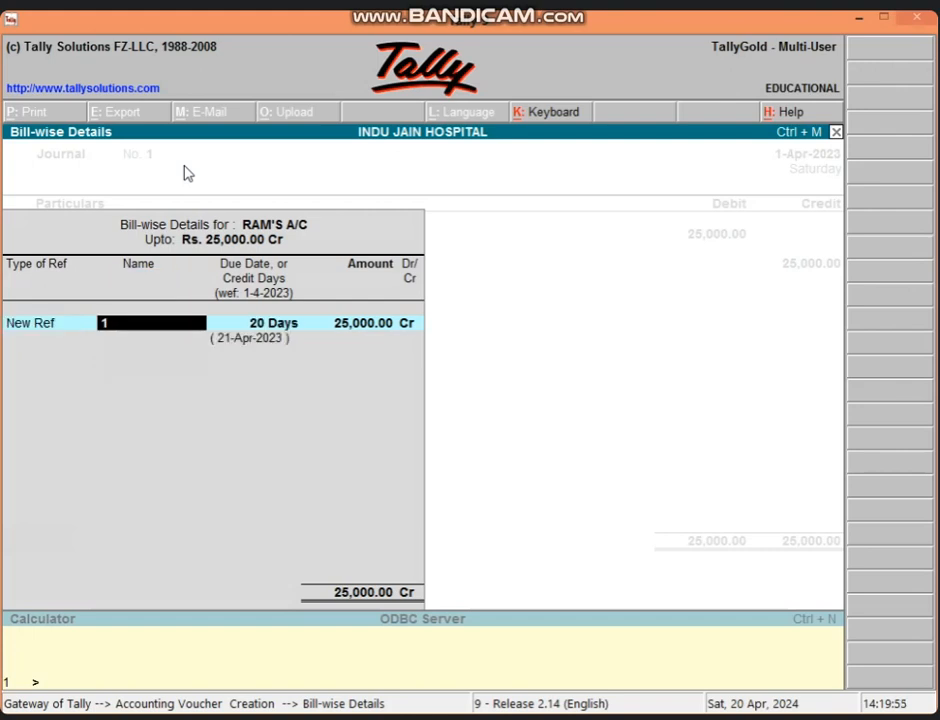
key("Return")
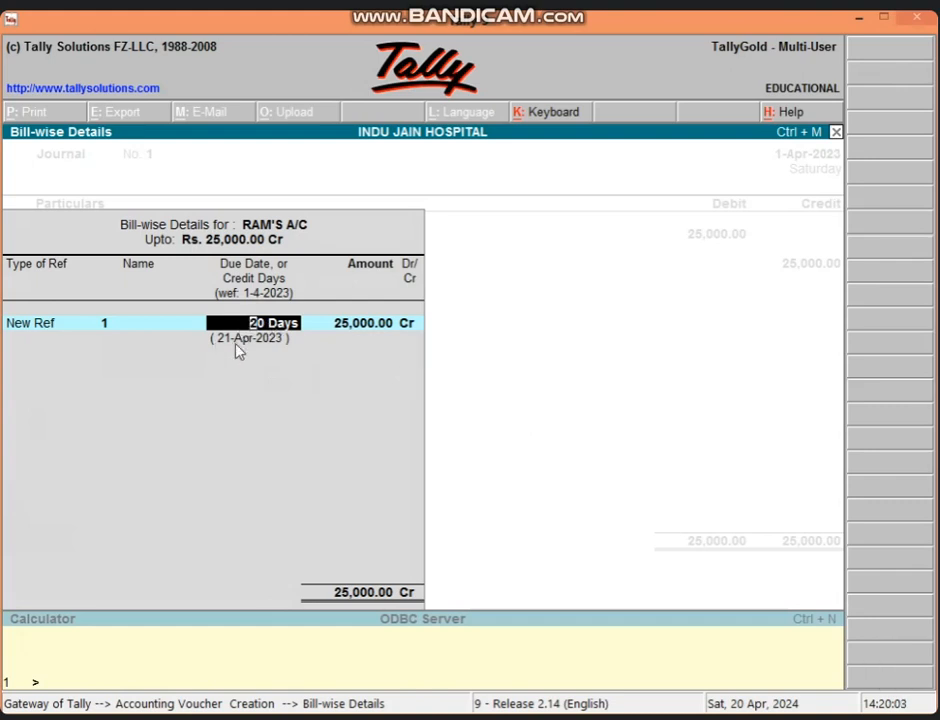
key("Return")
key("Return")
key("Return")
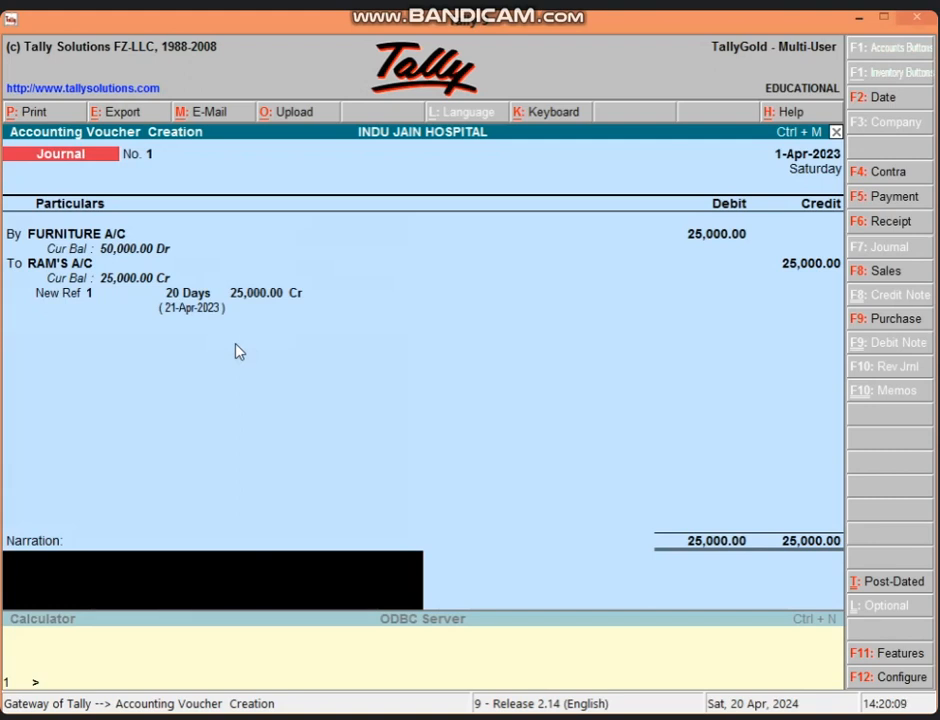
key("Return")
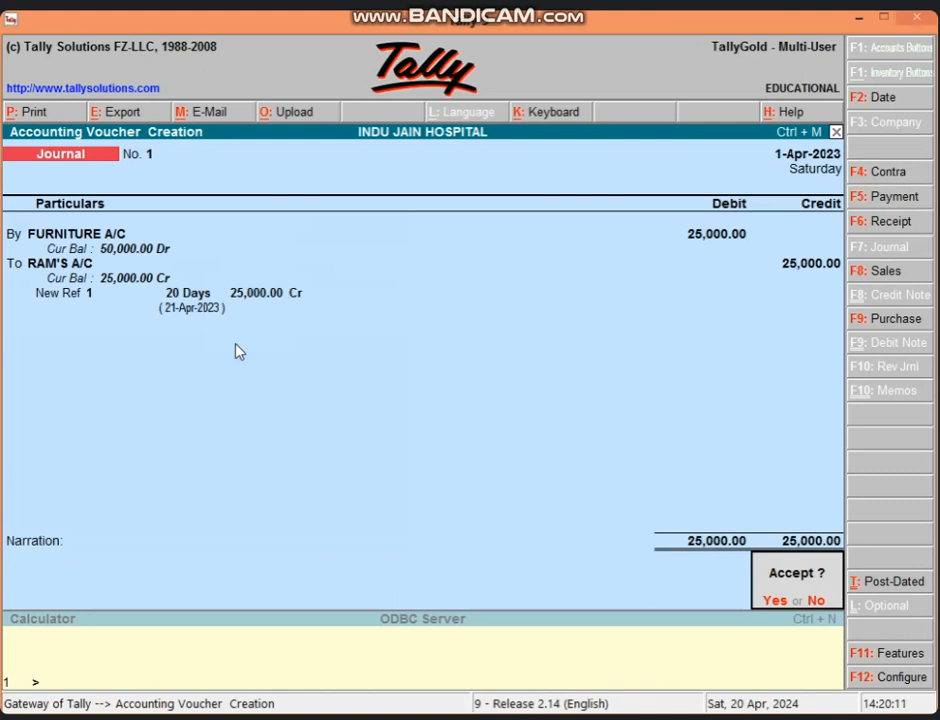
key("Return")
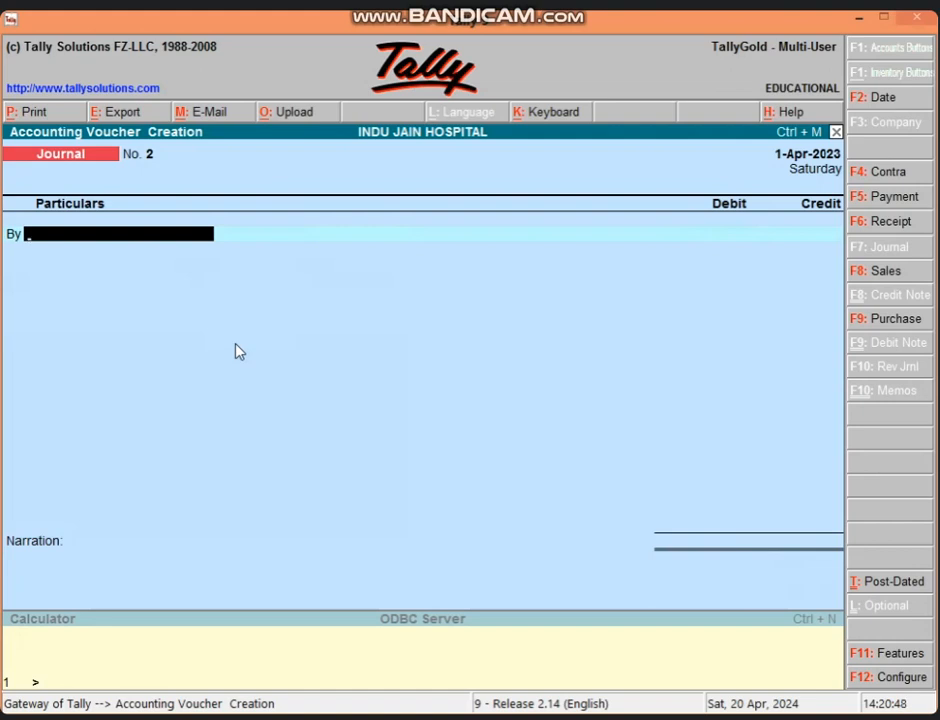
- Quit the journal voucher back to the Gateway of Tally and minimize Tally
key("Escape")
key("Return")
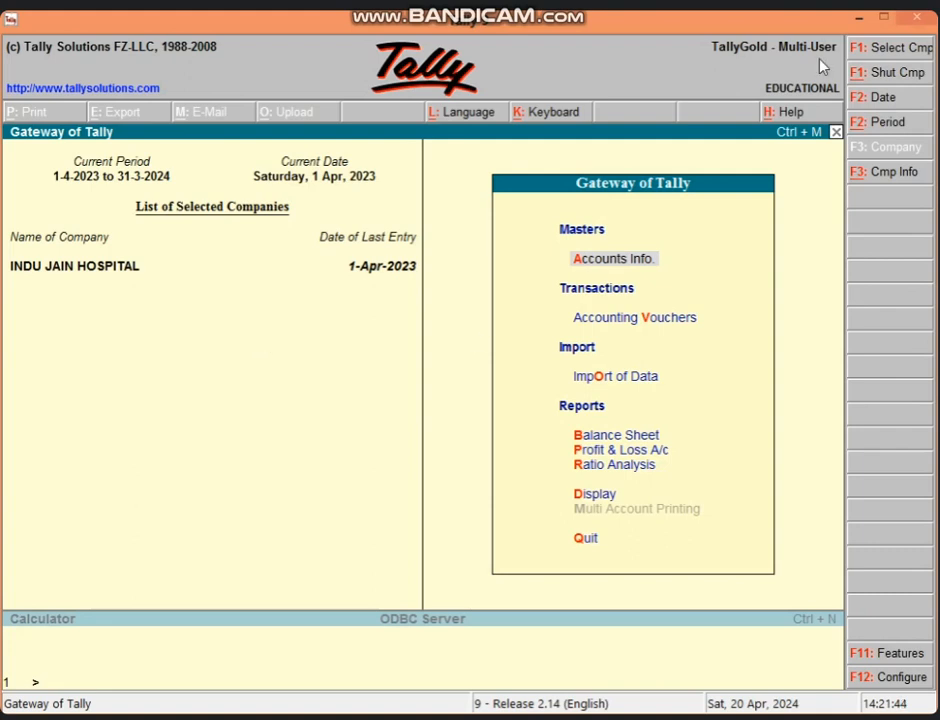
left_click(860, 18)
- Launch Excel 2013 from the desktop and start a blank workbook
right_click(598, 193)
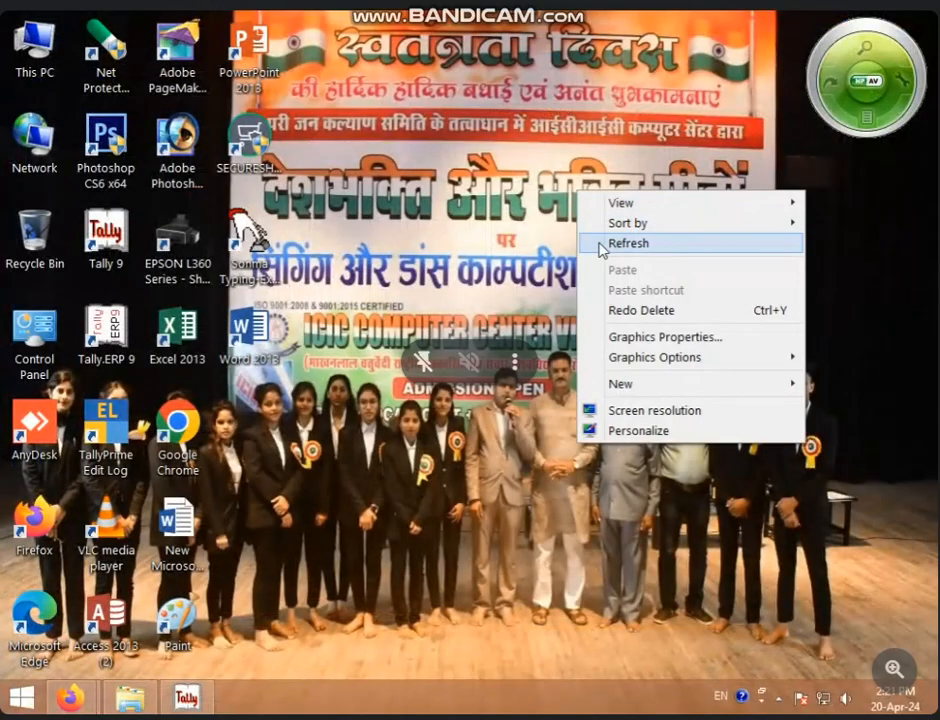
left_click(629, 241)
right_click(351, 229)
left_click(373, 287)
double_click(173, 341)
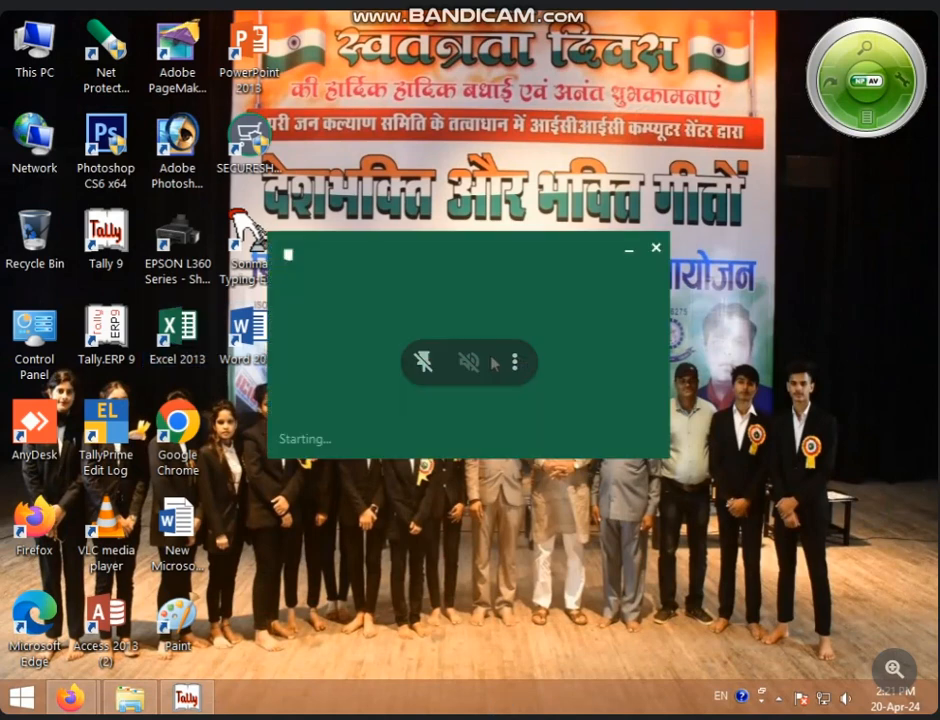
key("Return")
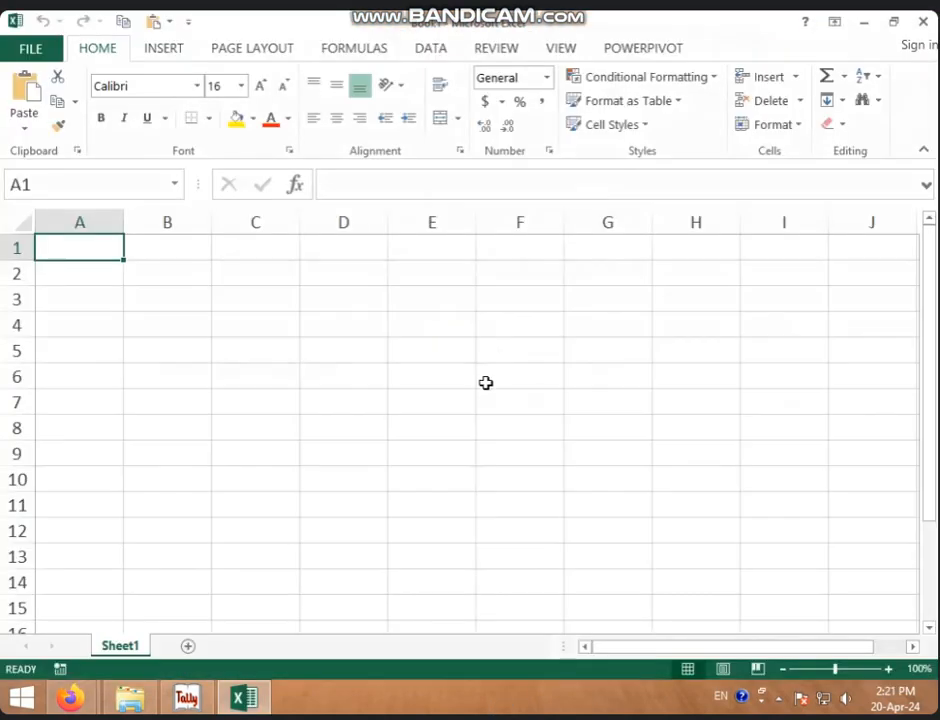
- Enter the heading COST PRICE in A1 and widen column A to fit it
left_click(485, 380)
scroll(418, 366, "up", 5)
scroll(418, 366, "up", 1)
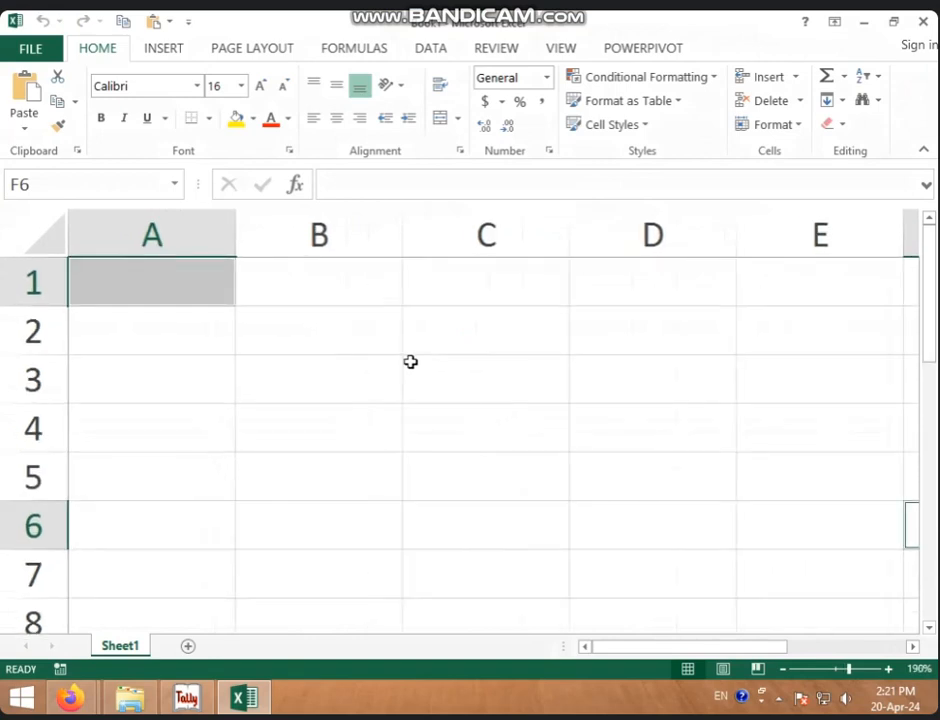
scroll(418, 366, "down", 3)
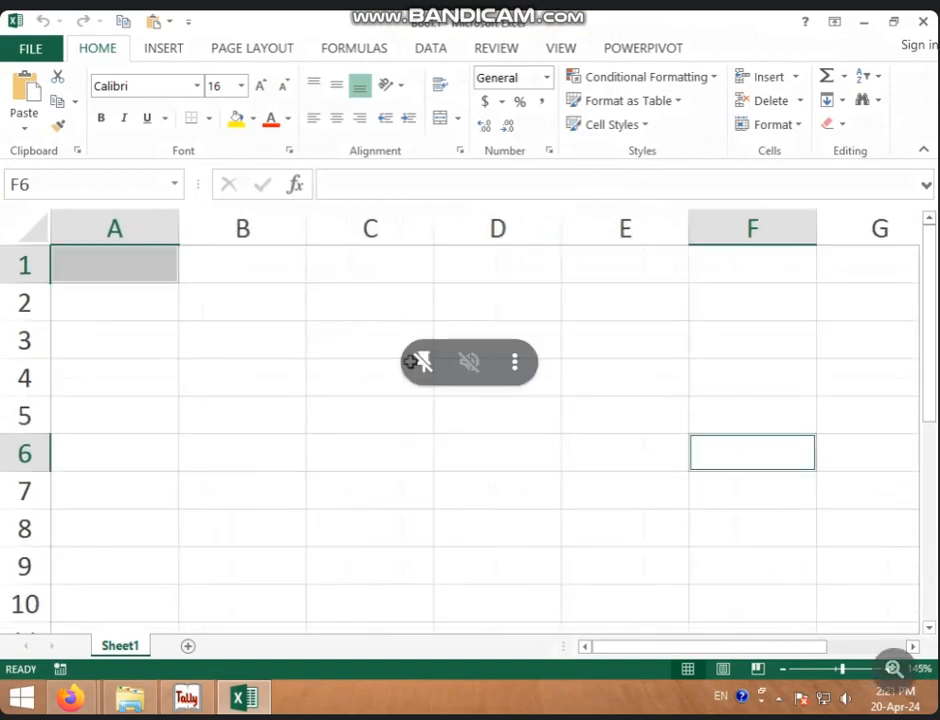
type("CP")
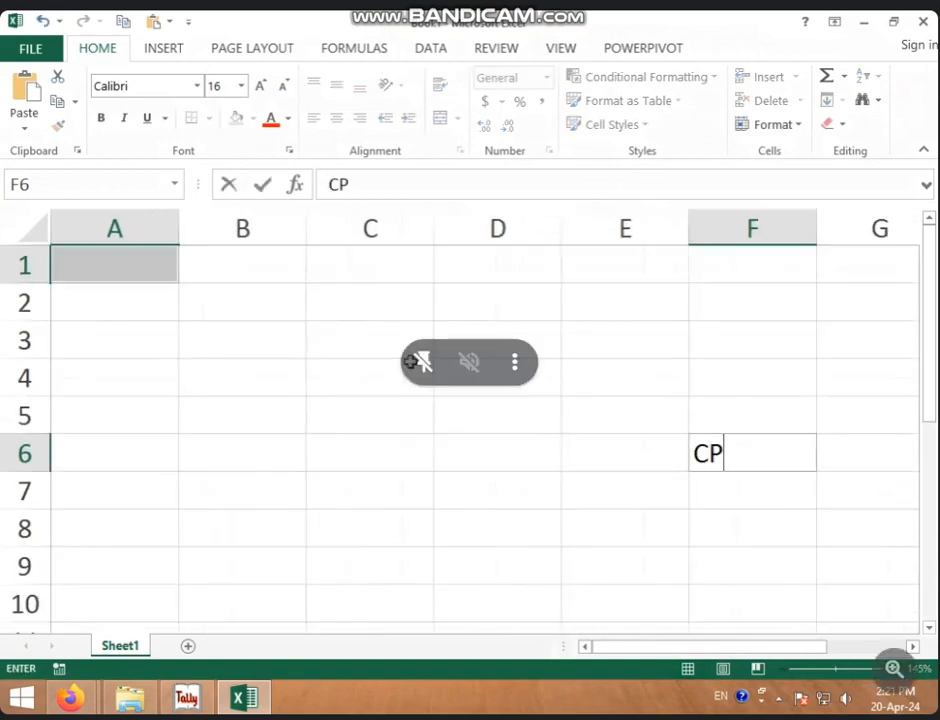
key("BackSpace")
key("BackSpace")
left_click(136, 254)
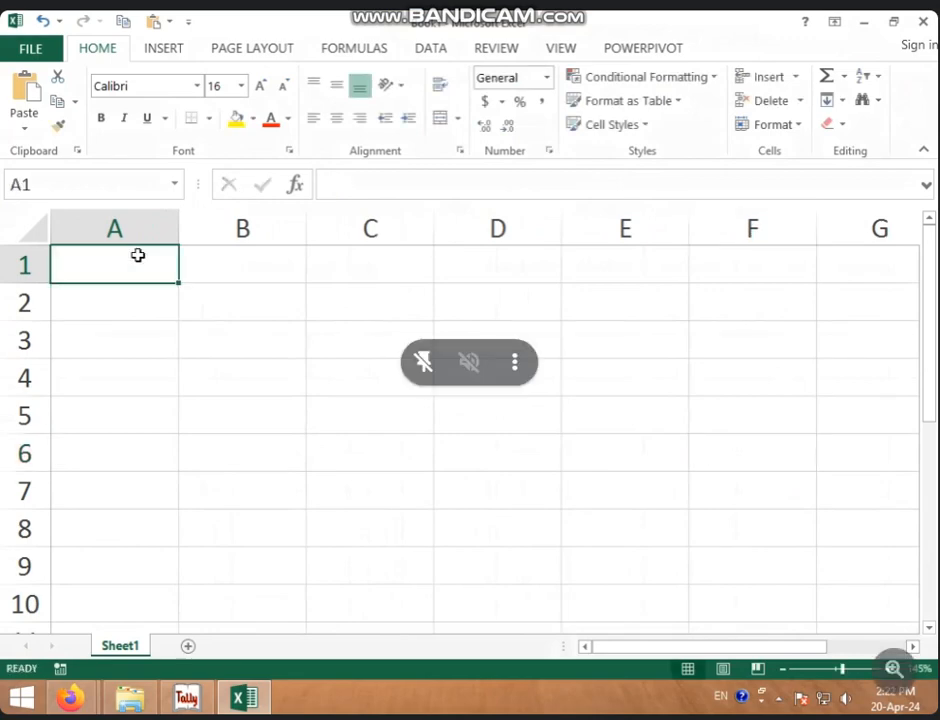
type("CP")
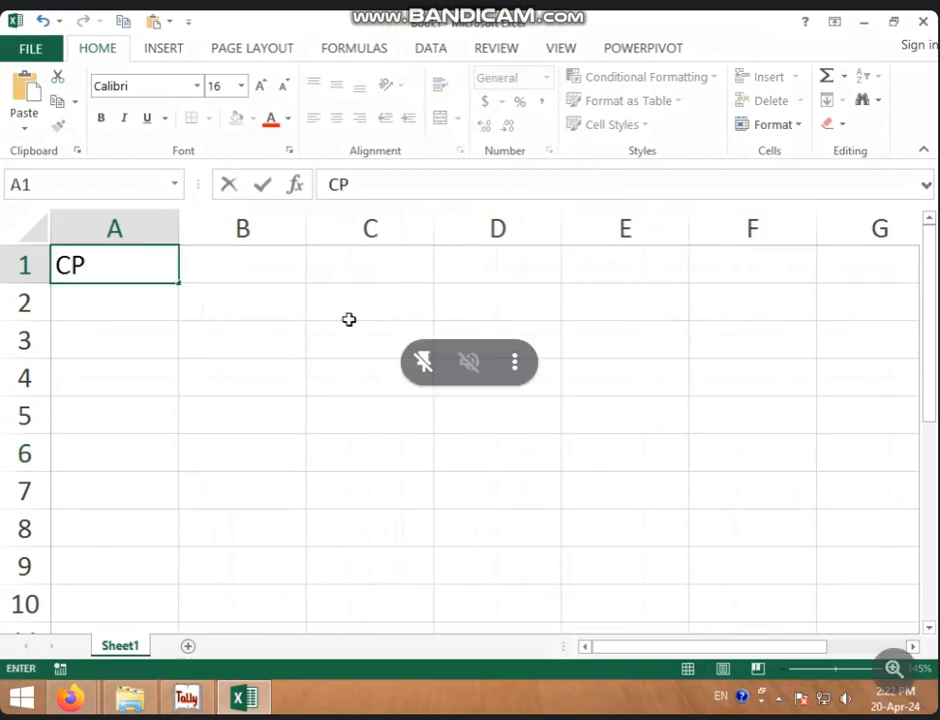
left_click(121, 289)
left_click(123, 271)
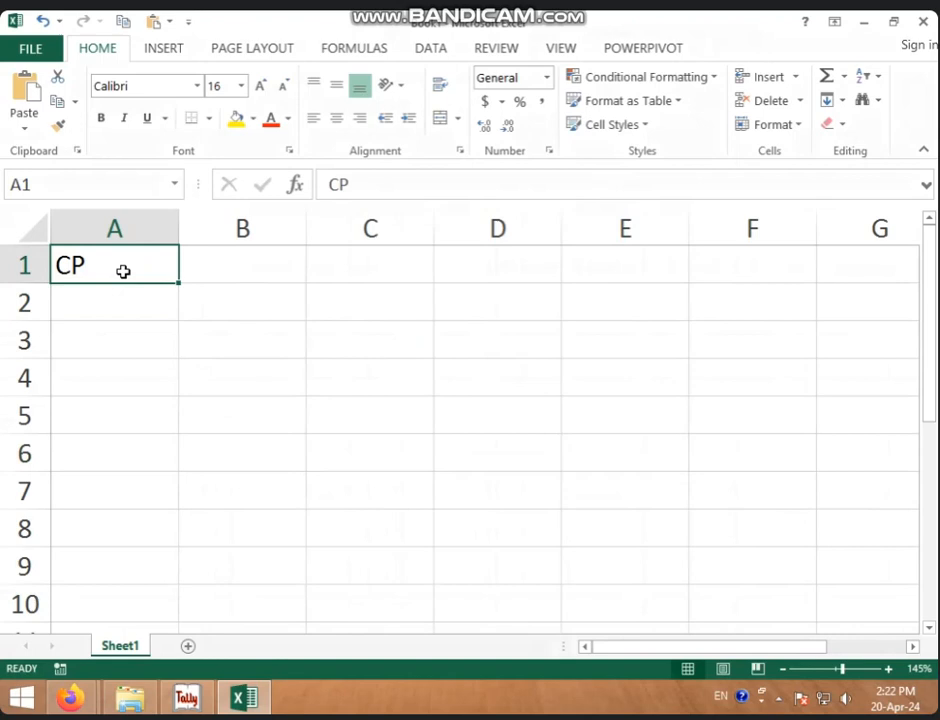
type("COST PRI")
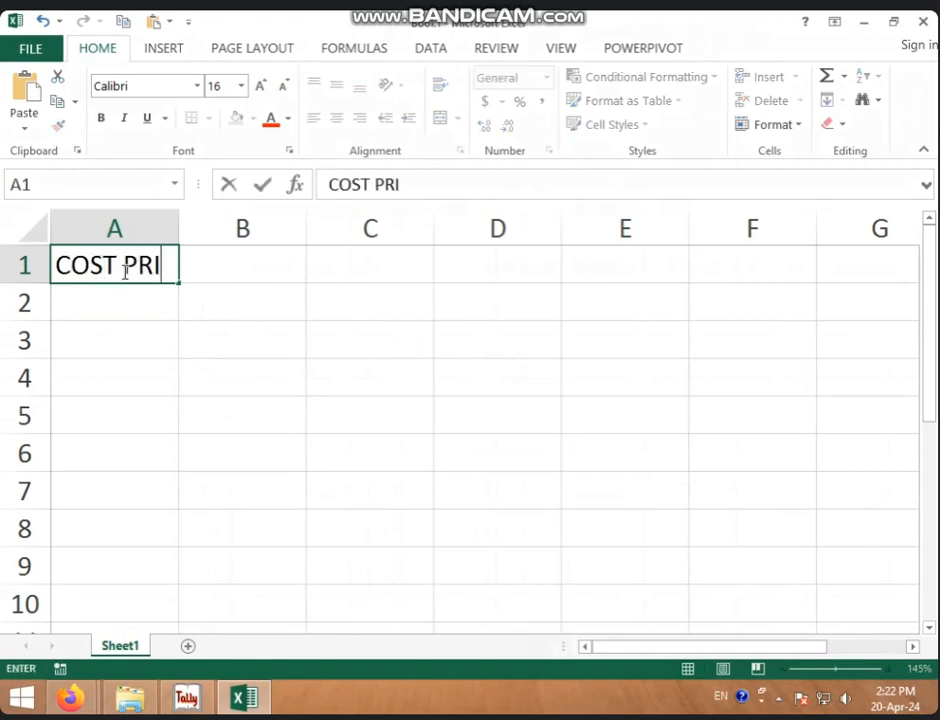
type("CE")
left_click(399, 313)
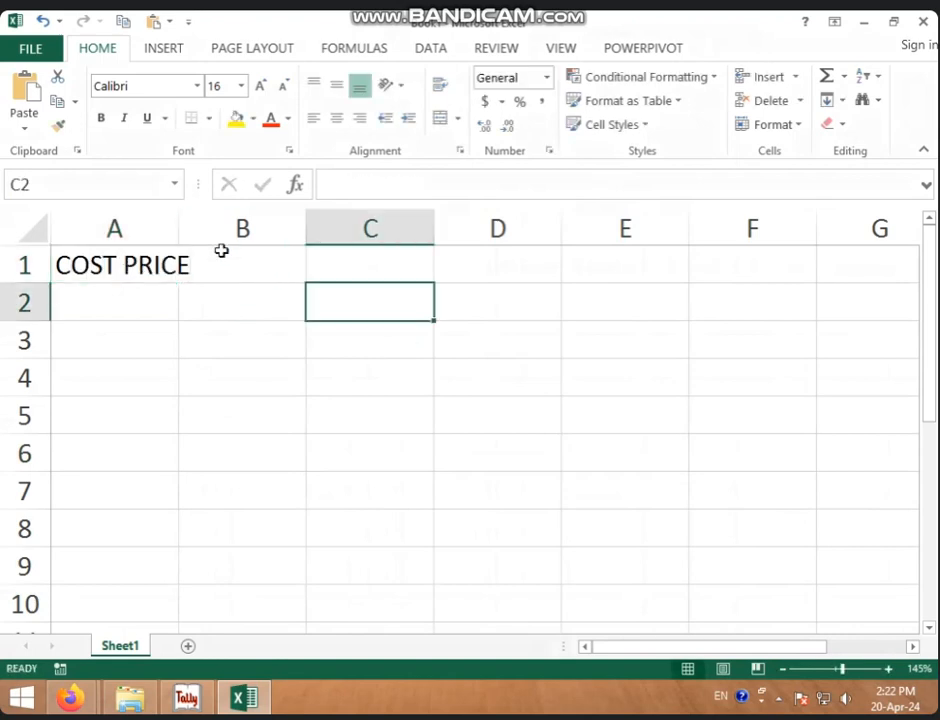
left_click_drag(178, 222, 242, 227)
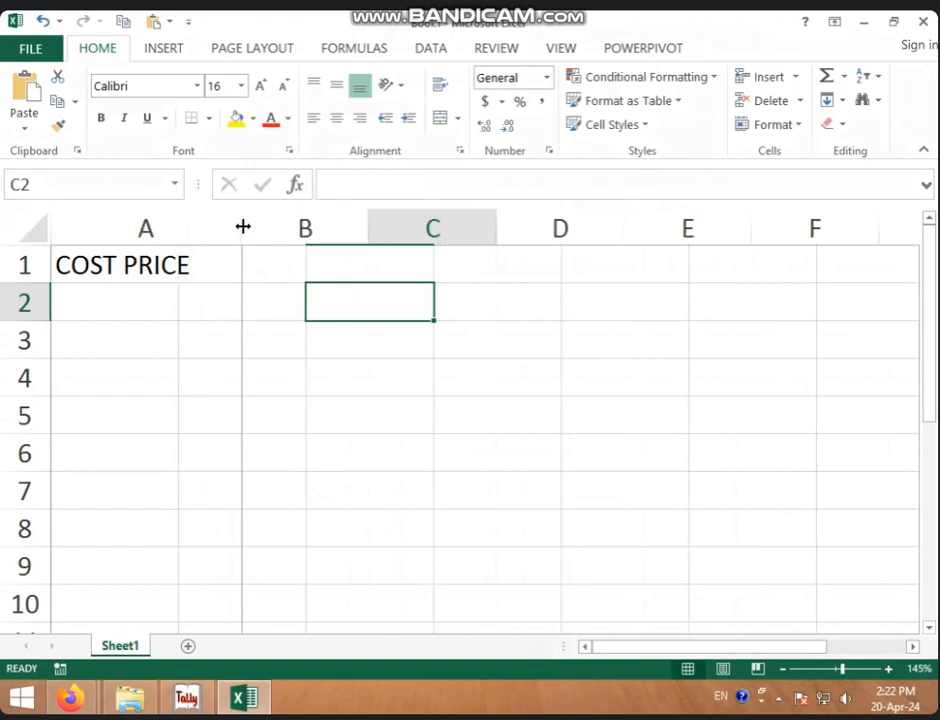
- Add headings G/W, R/V and DEP in B1:D1, then enter 50000 in A2
left_click(298, 263)
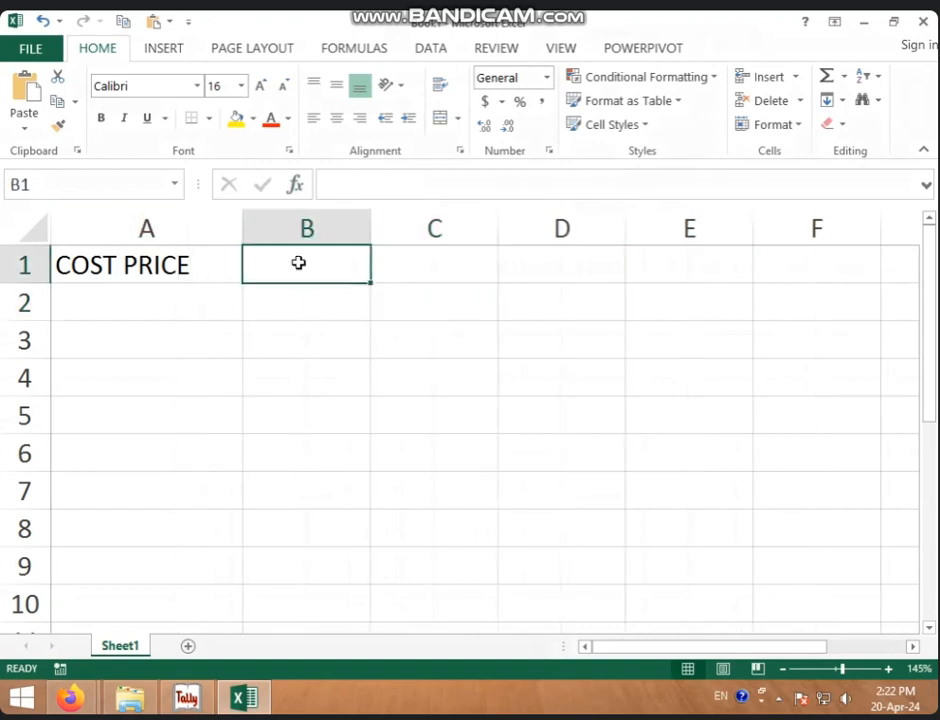
type("G/W")
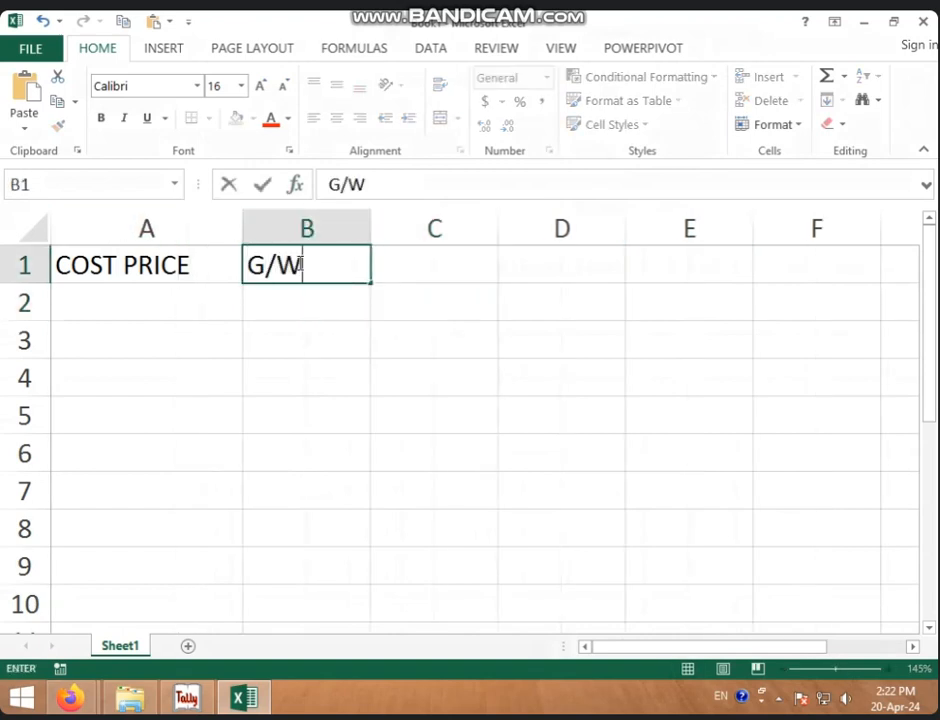
key("Tab")
type("R/V")
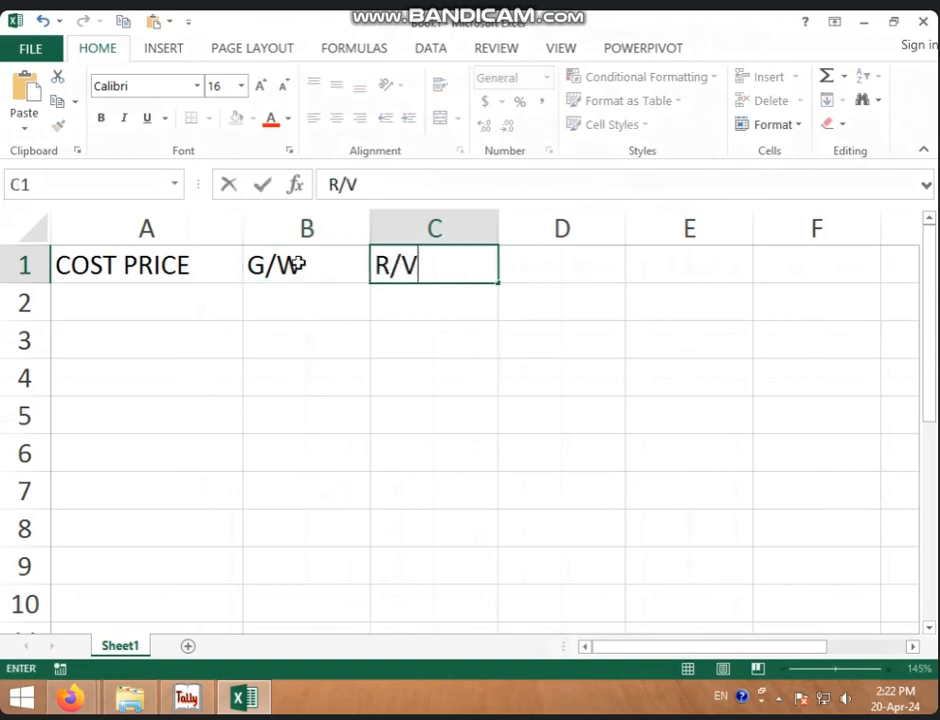
key("Tab")
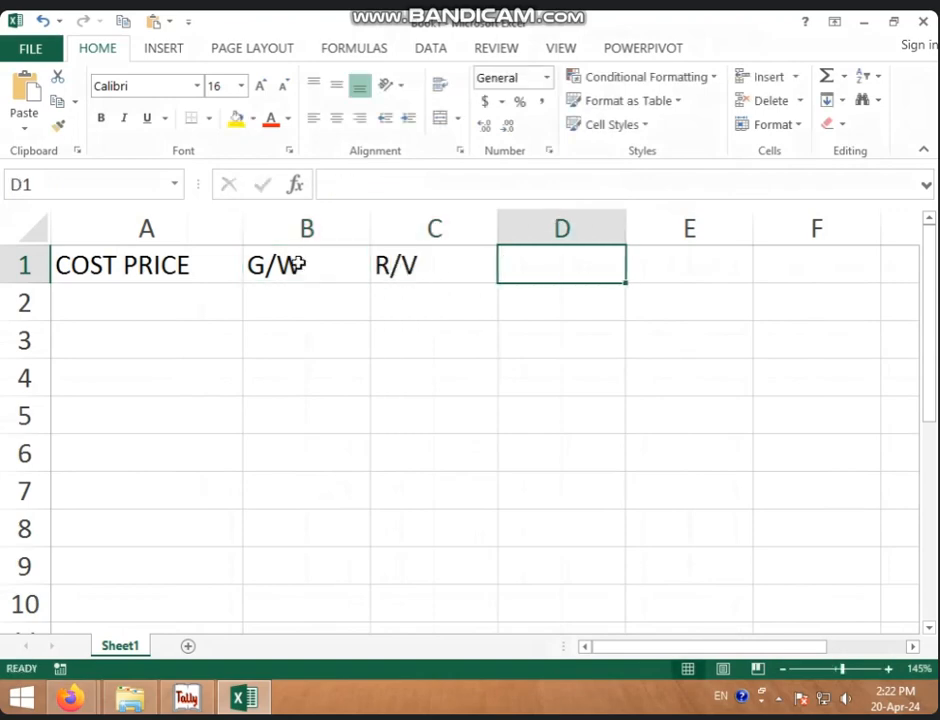
type("DEP")
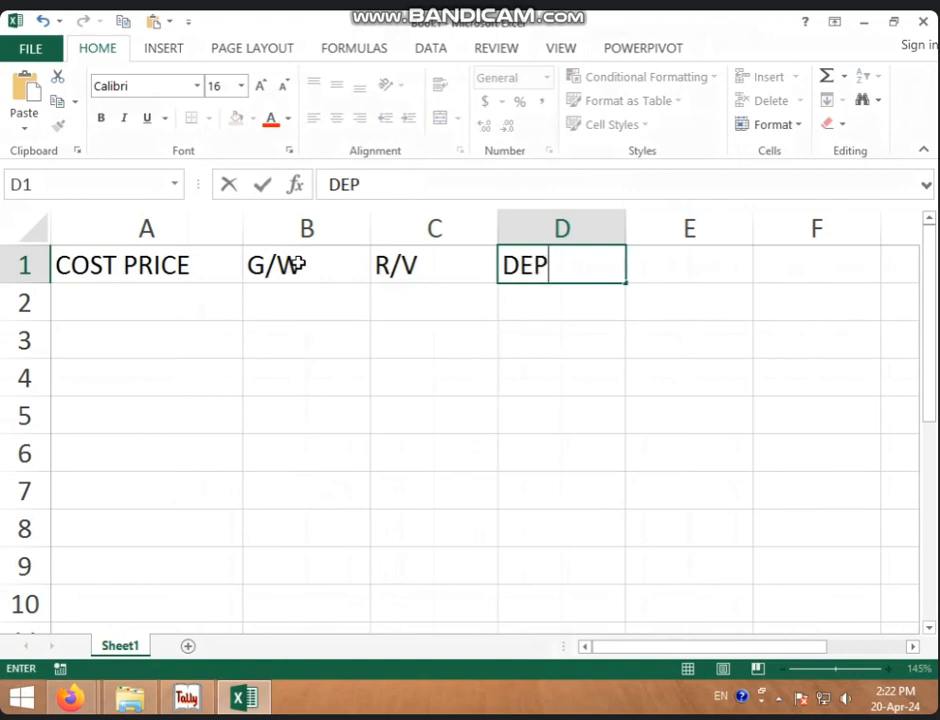
left_click(102, 289)
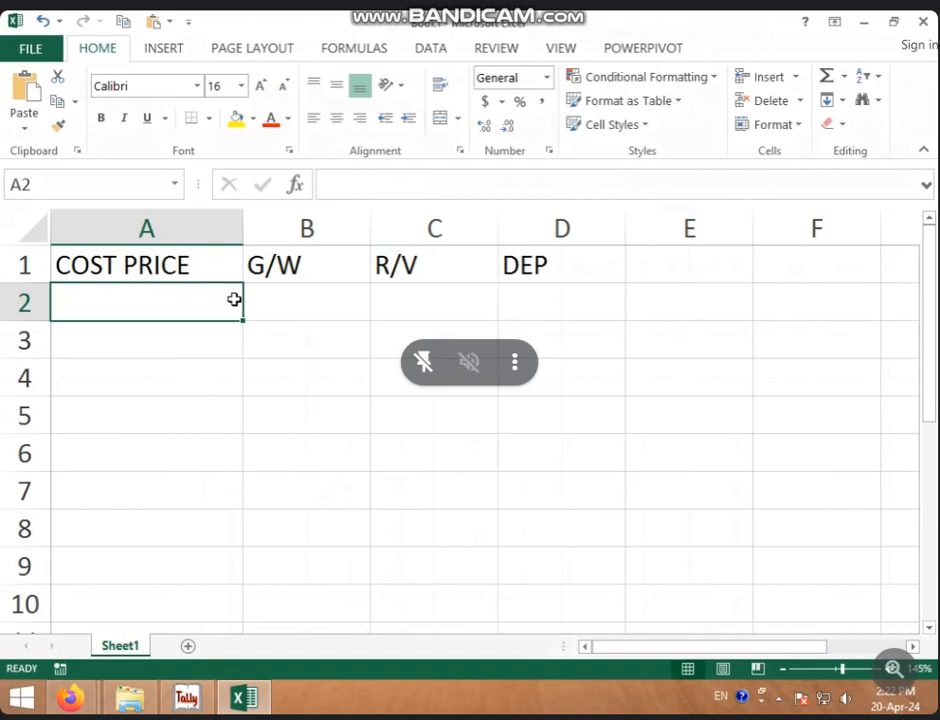
type("50000")
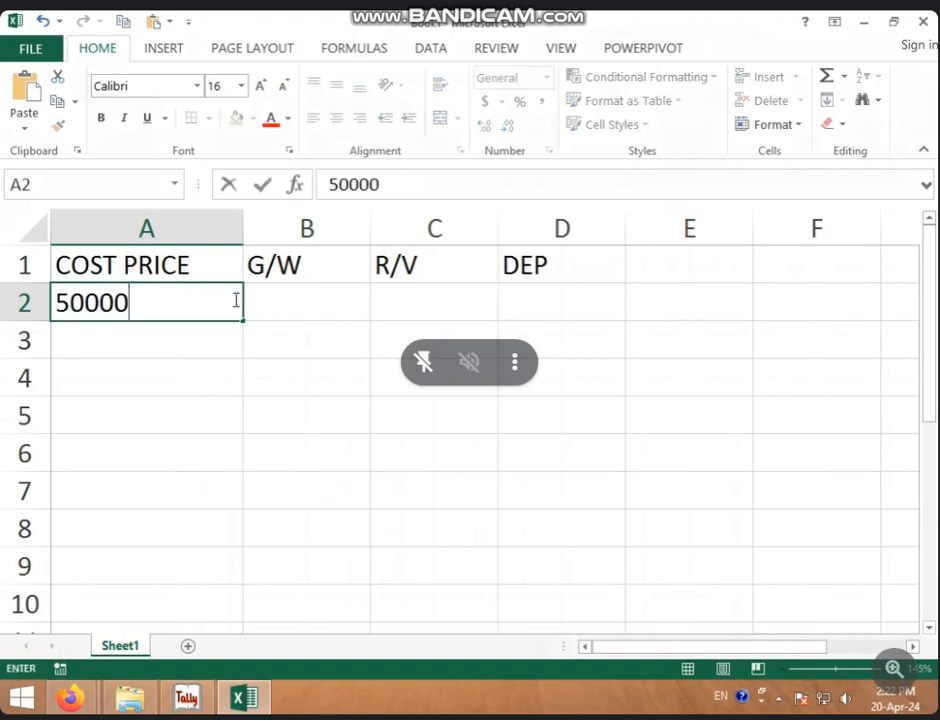
key("Tab")
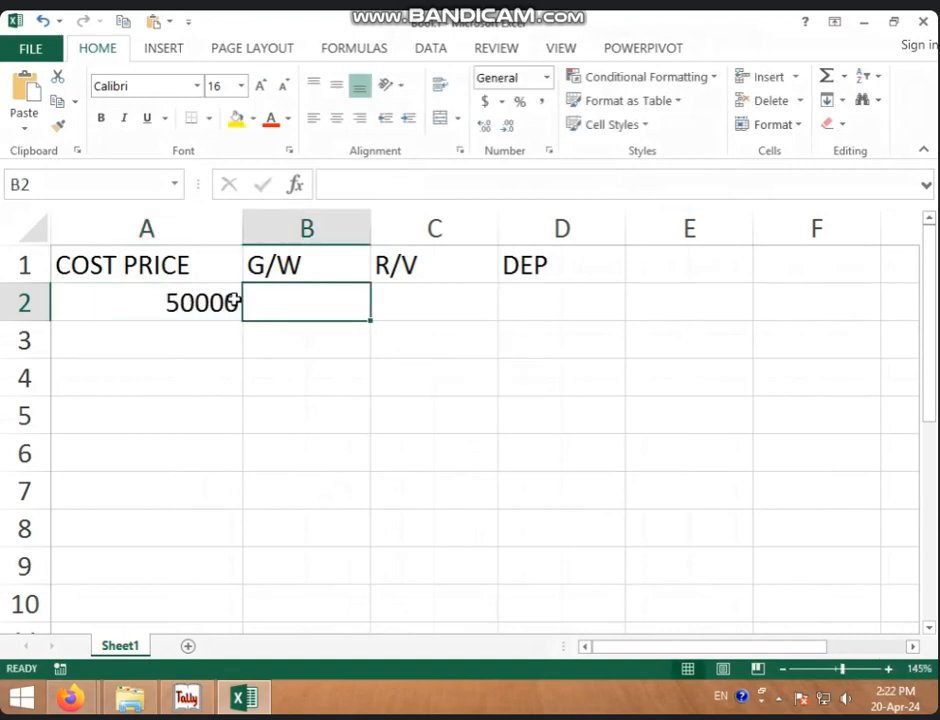